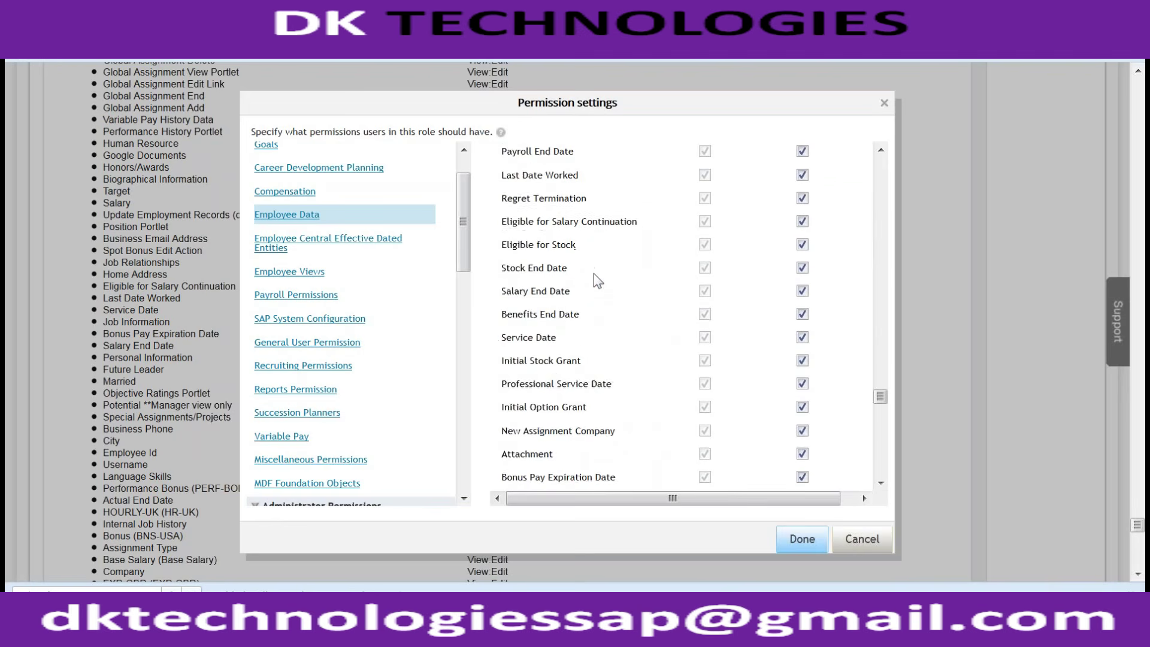
pyautogui.scroll(-3, 598, 279)
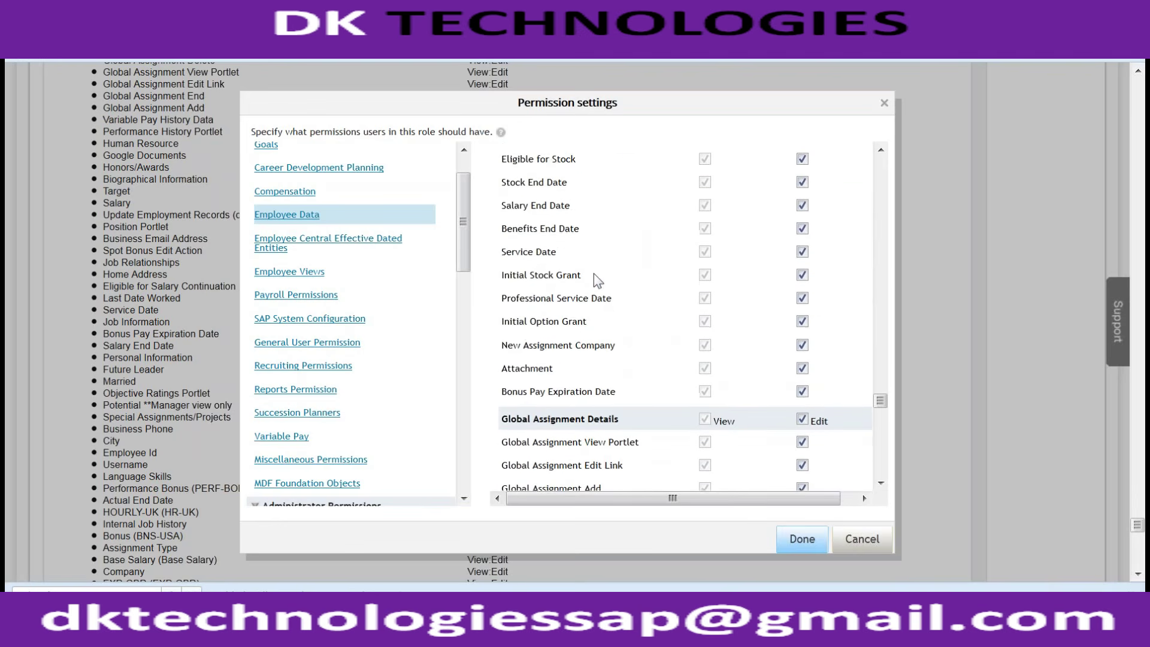
pyautogui.scroll(8, 599, 317)
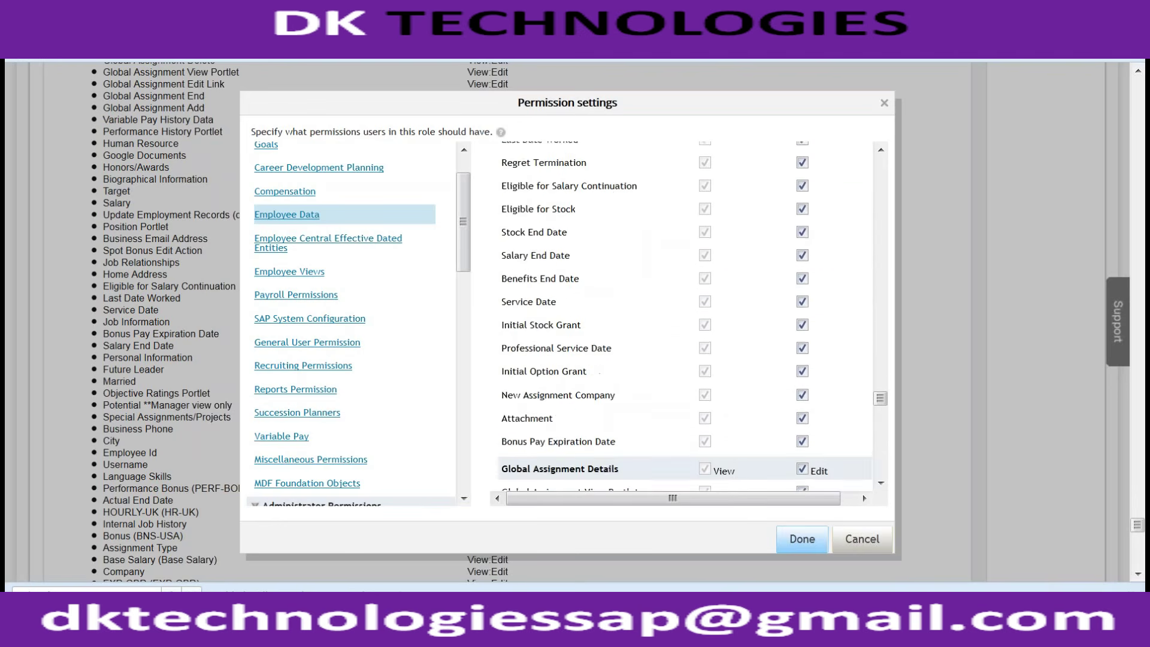
pyautogui.scroll(-7, 597, 279)
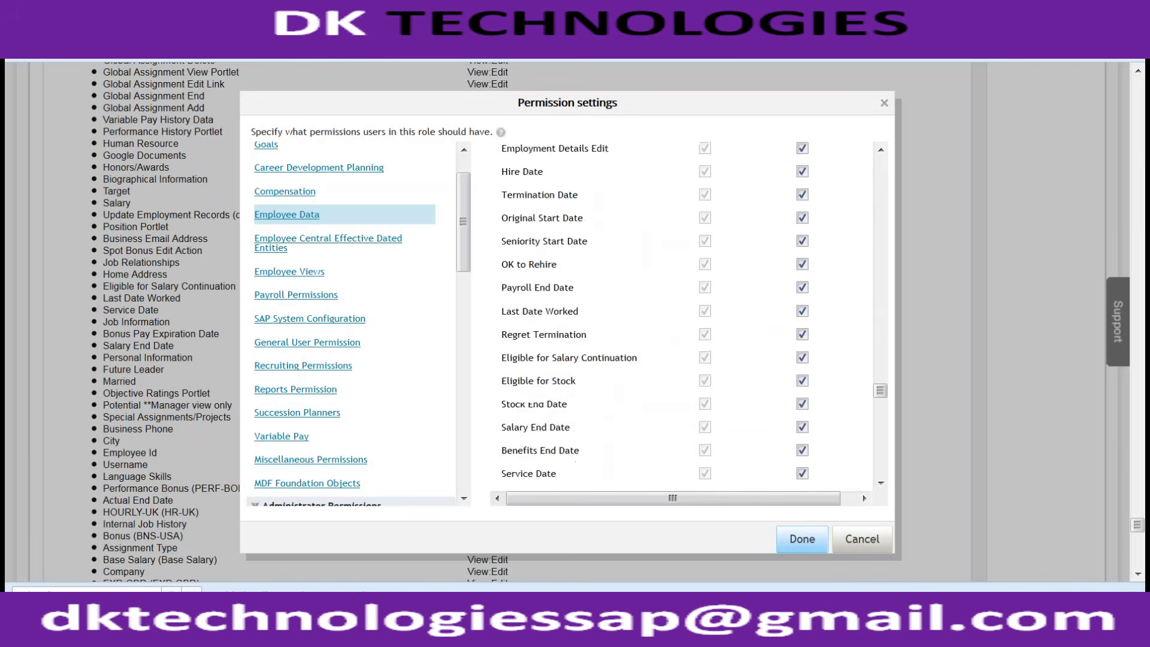
pyautogui.scroll(-4, 597, 279)
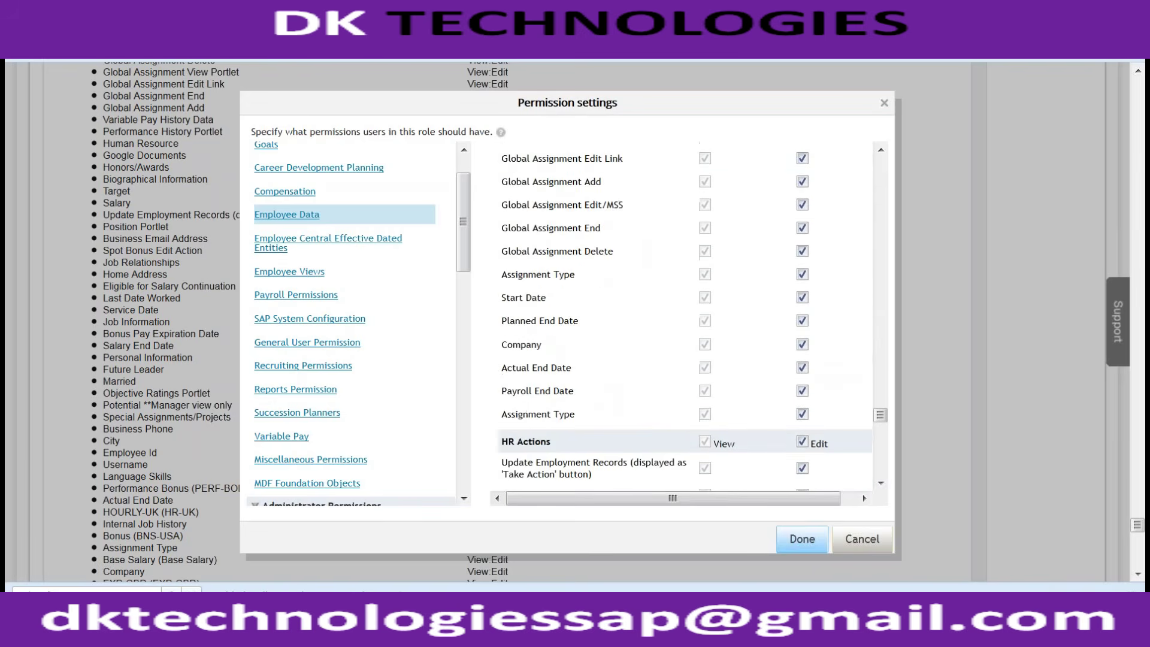
pyautogui.scroll(-1, 597, 279)
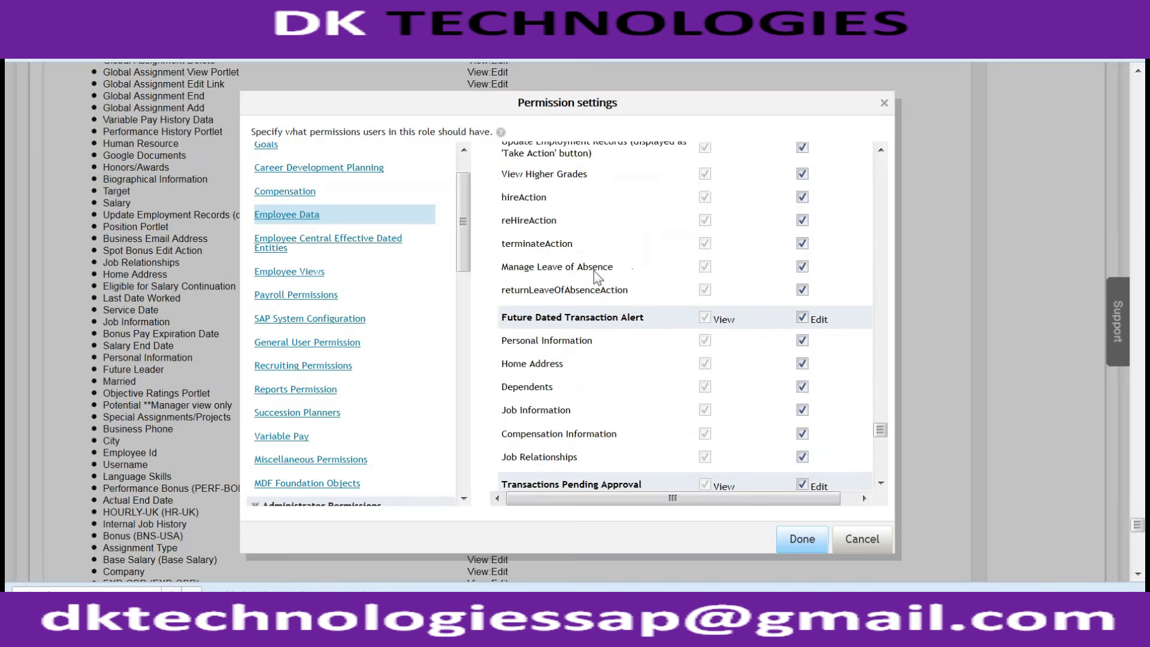
pyautogui.scroll(-3, 598, 277)
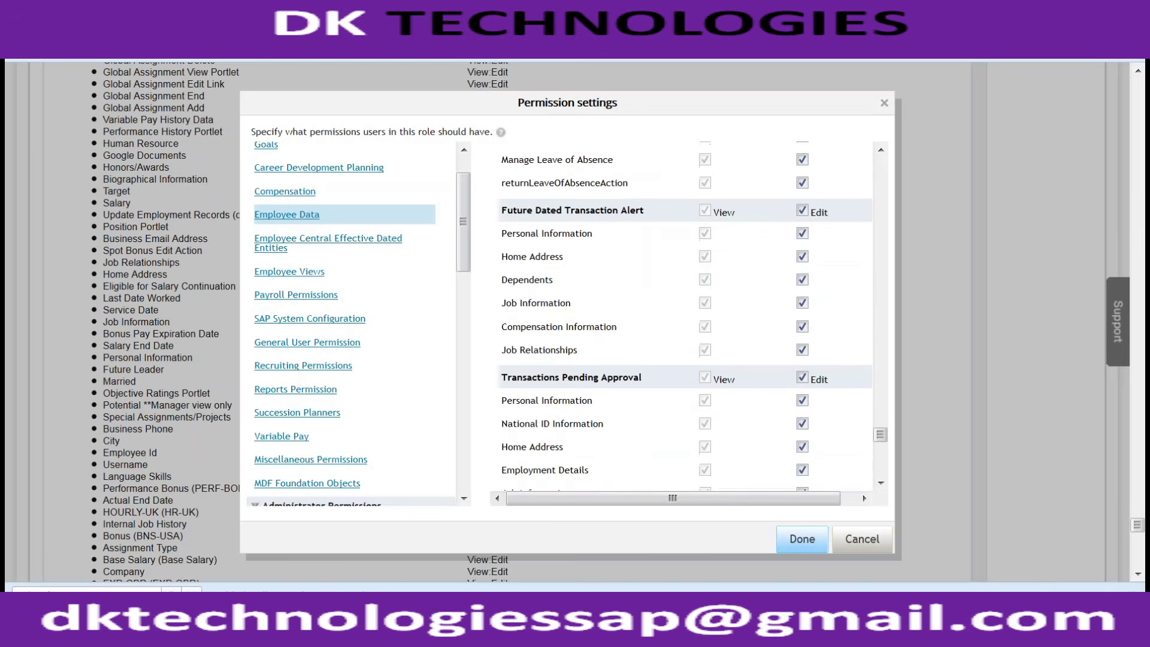
pyautogui.scroll(-5, 597, 276)
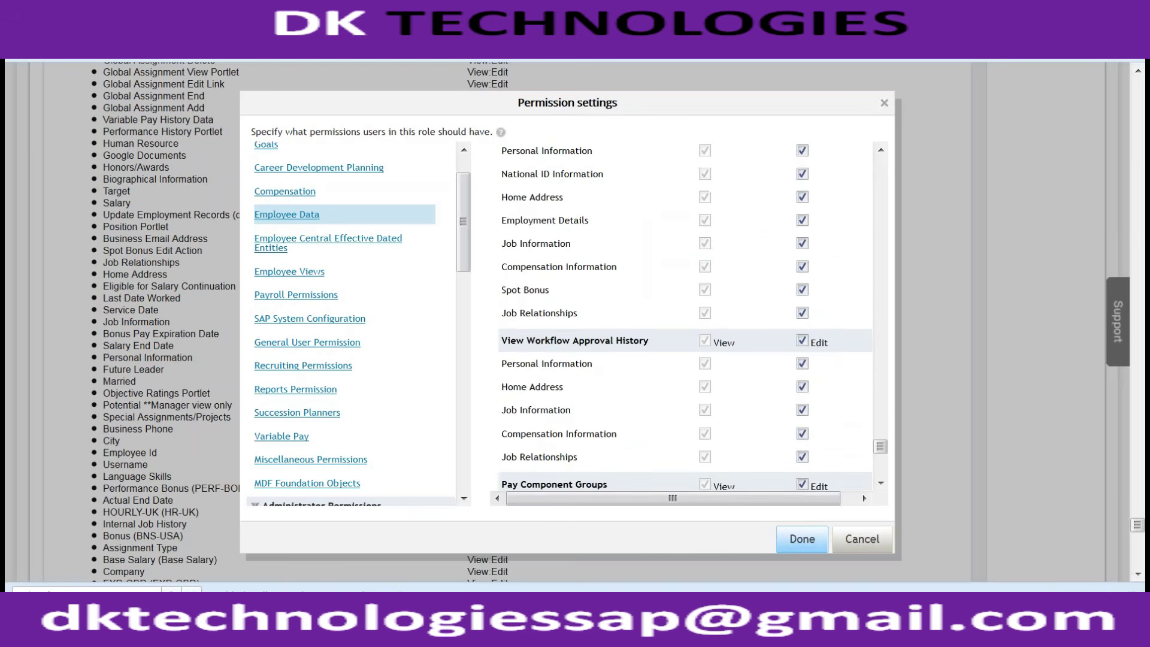
pyautogui.scroll(-6, 596, 274)
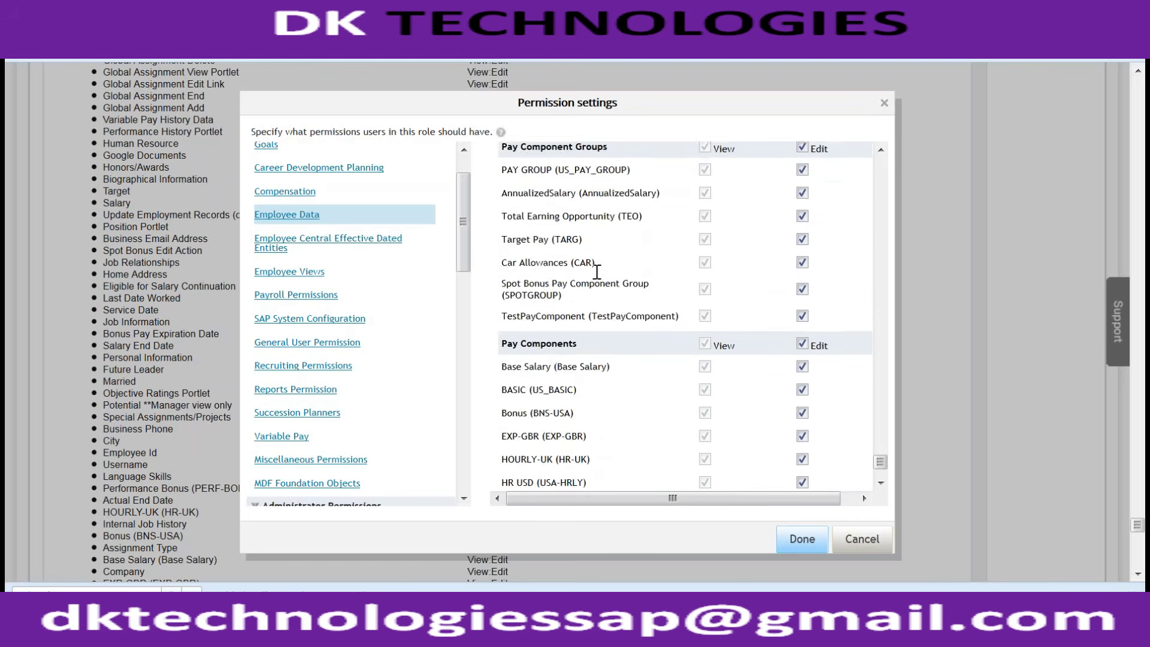
pyautogui.hotkey('ctrl', 'f')
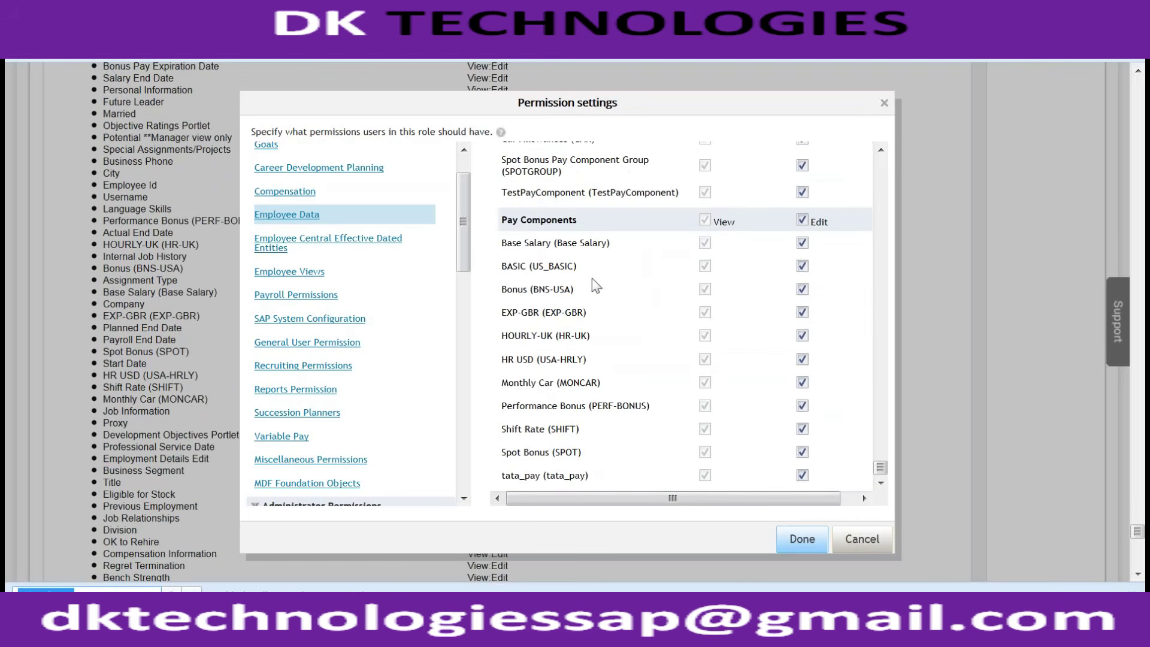
# Step: Search the granted permissions for 'blood group' and step through every Blood Group match
pyautogui.write('Job')
pyautogui.press('BackSpace')
pyautogui.press('BackSpace')
pyautogui.press('BackSpace')
pyautogui.write('blood group')
pyautogui.press('Return')
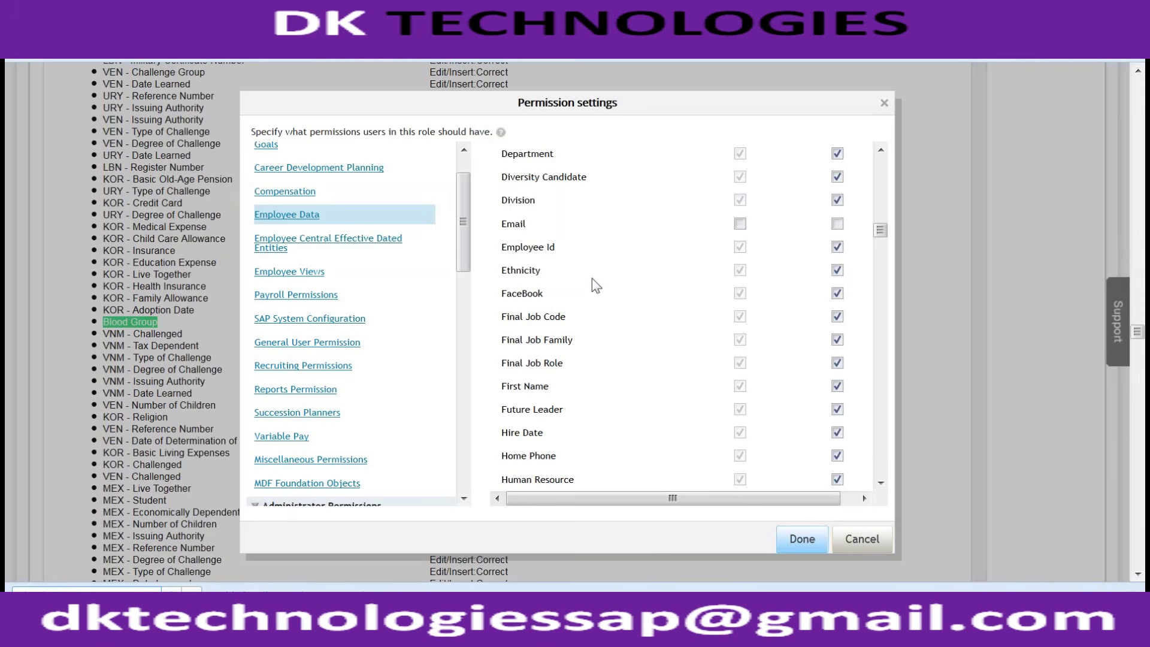
pyautogui.press('Return')
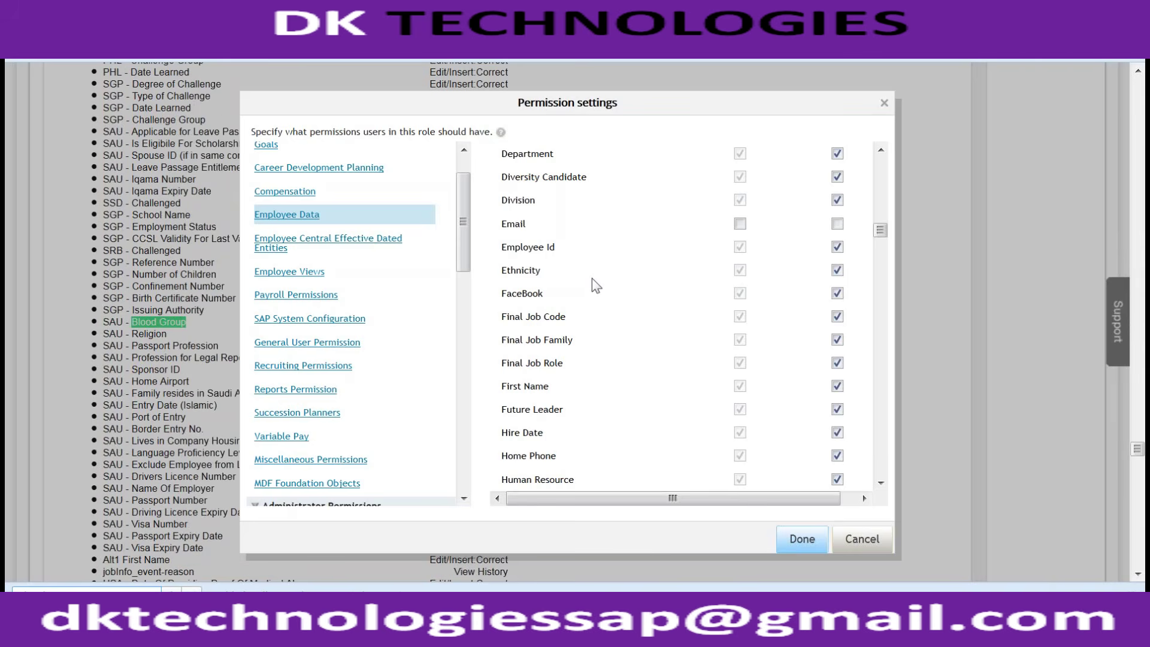
pyautogui.press('Return')
pyautogui.press('Return')
pyautogui.press('Return')
pyautogui.press('Return')
pyautogui.press('Return')
pyautogui.press('Return')
pyautogui.press('Return')
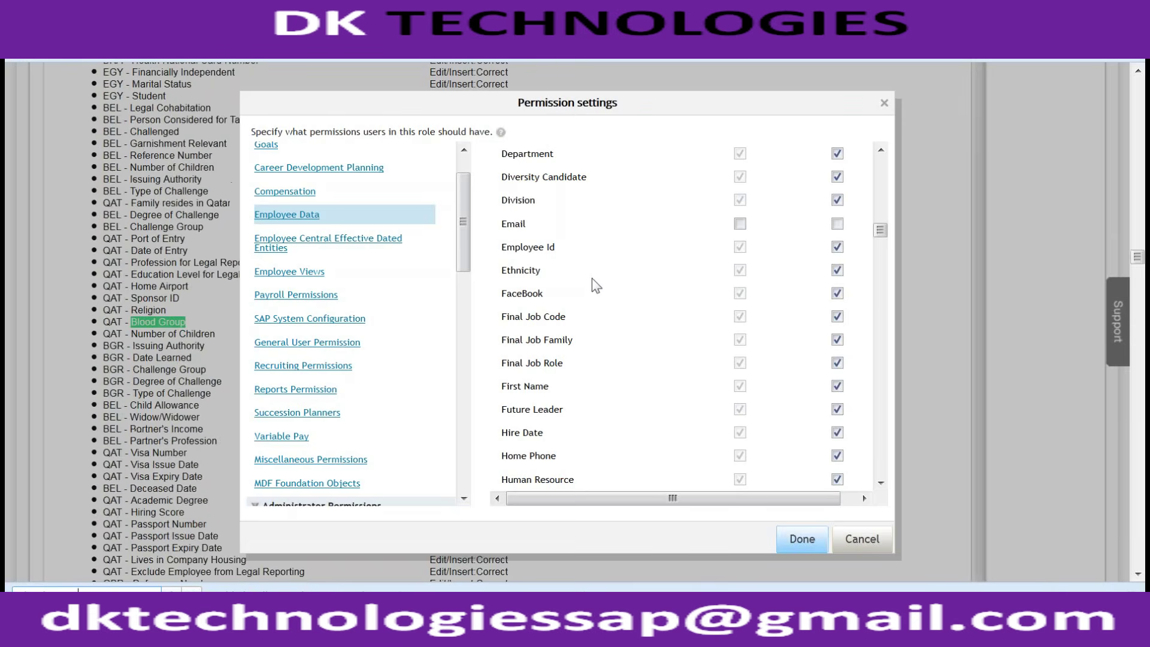
pyautogui.press('Return')
pyautogui.press('Return')
pyautogui.press('Return')
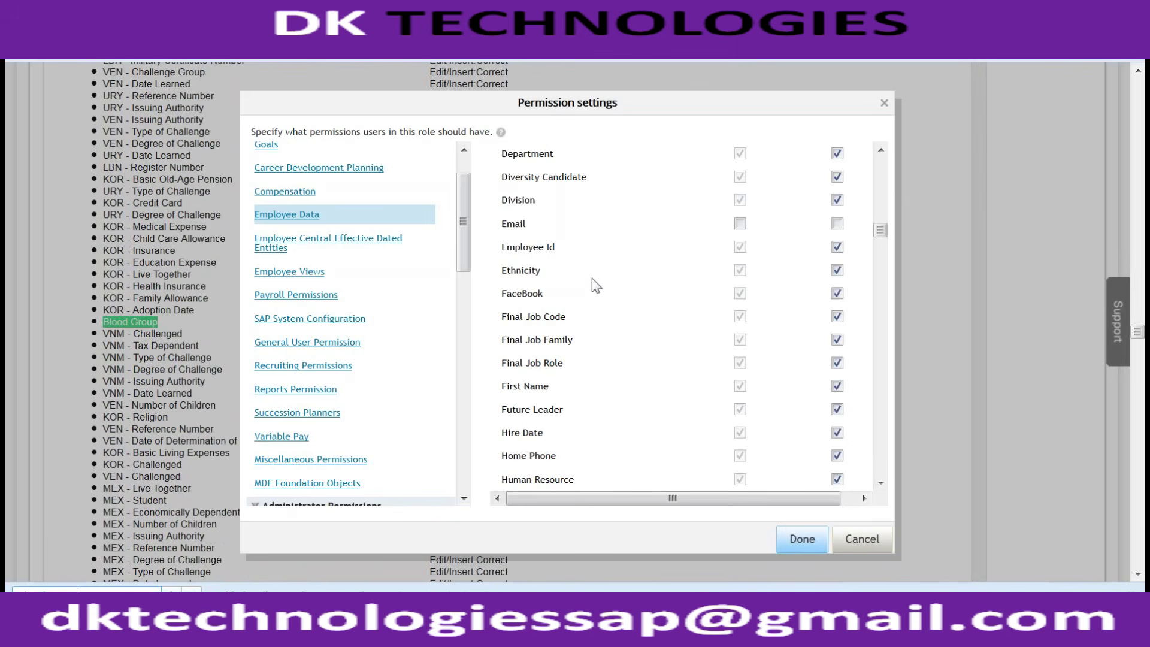
pyautogui.press('Return')
pyautogui.press('Return')
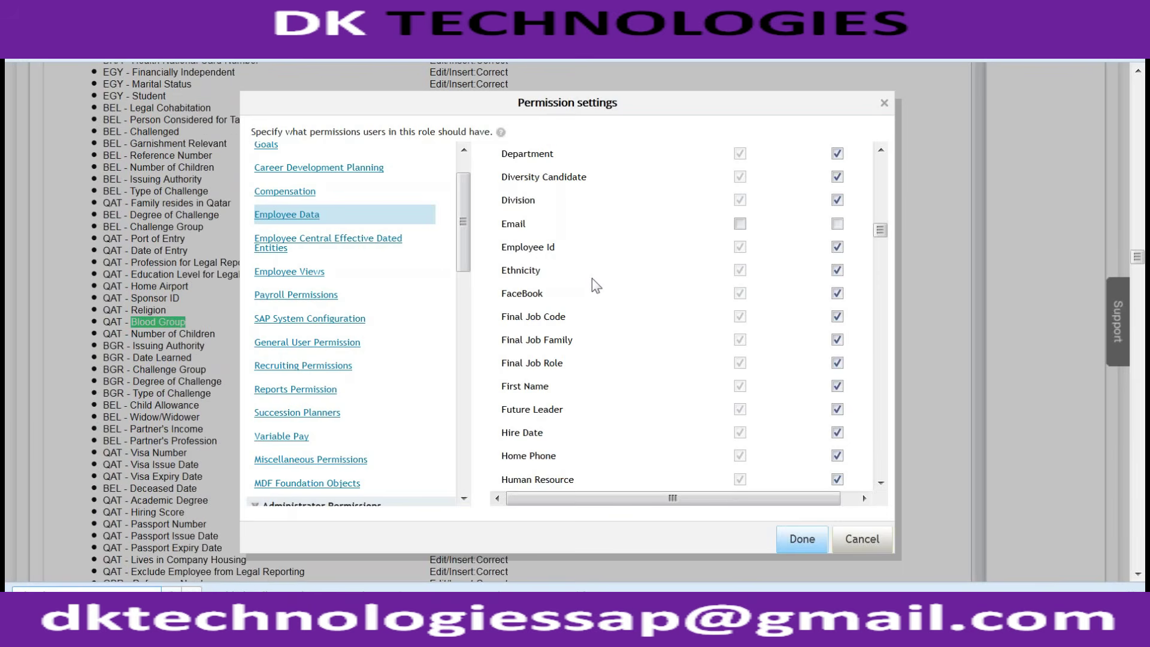
pyautogui.scroll(-6, 592, 282)
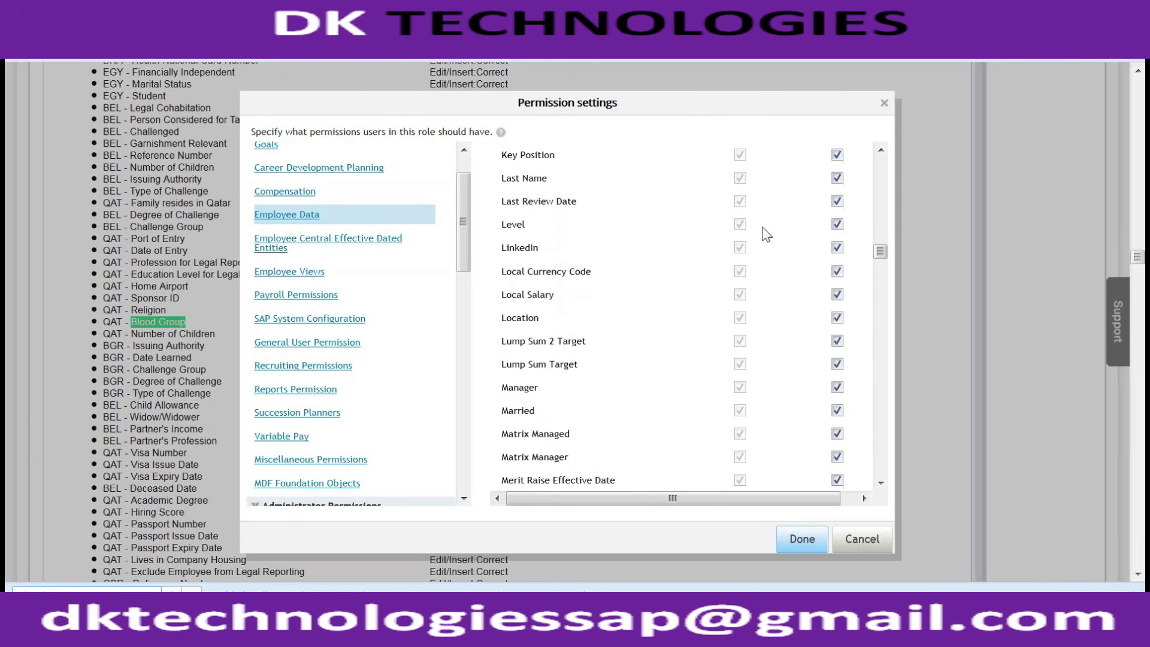
pyautogui.moveTo(879, 251); pyautogui.dragTo(880, 494)
# Step: Apply the permission settings, then reopen them at Employee Data's General User Permission options
pyautogui.click(802, 539)
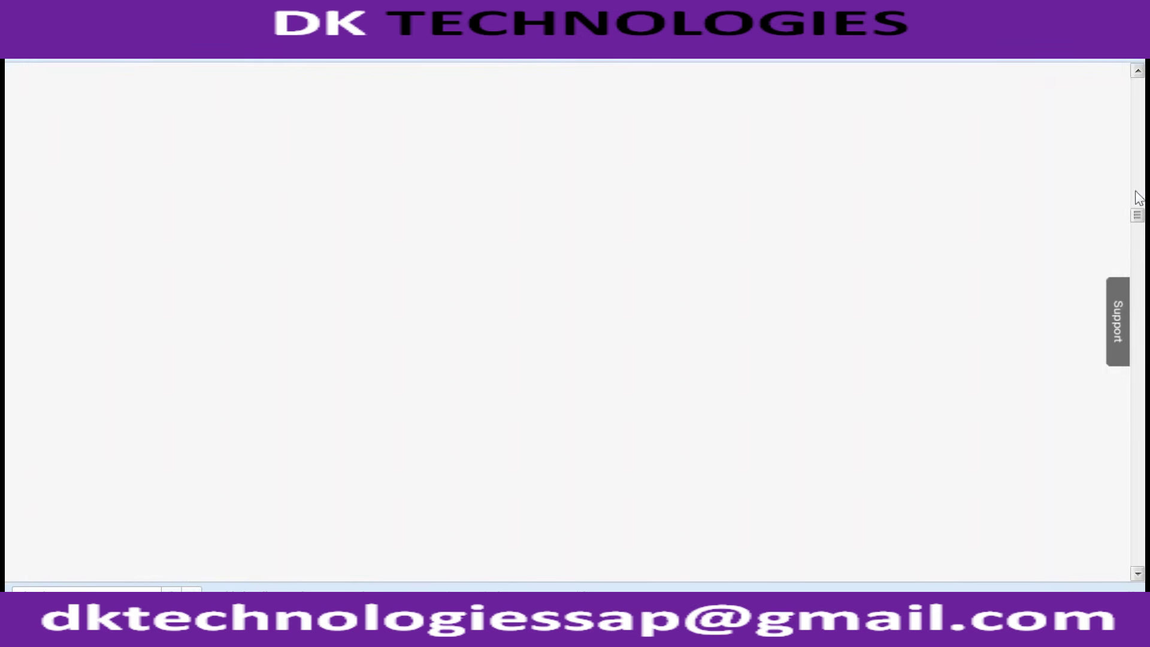
pyautogui.moveTo(1135, 217); pyautogui.dragTo(1137, 90)
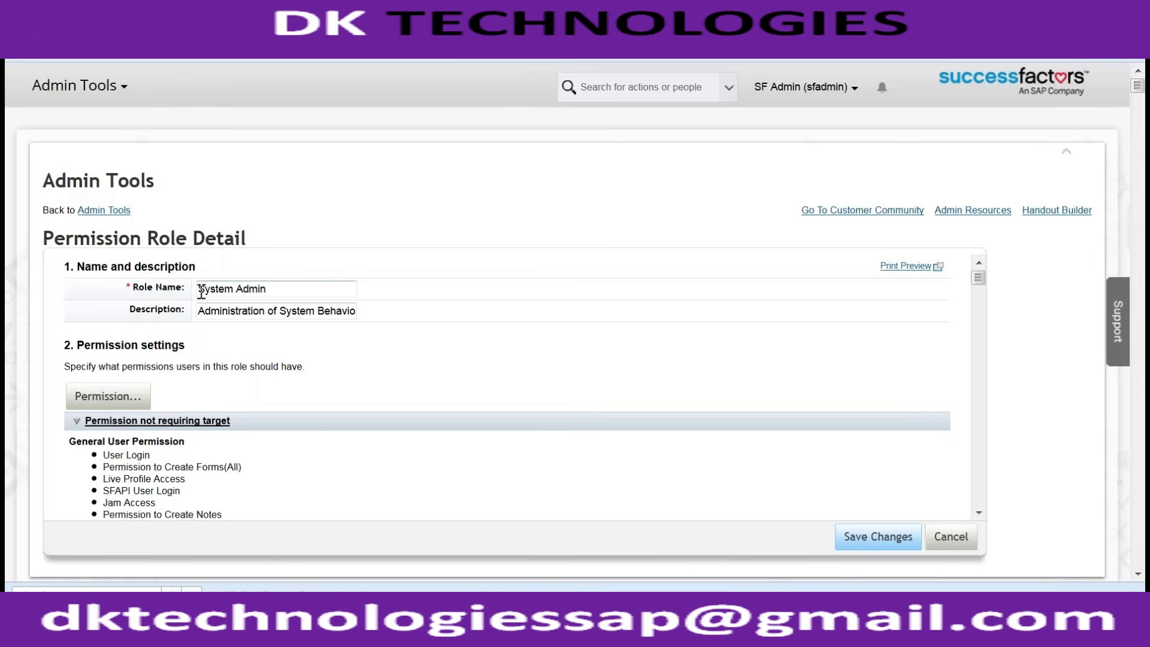
pyautogui.click(122, 397)
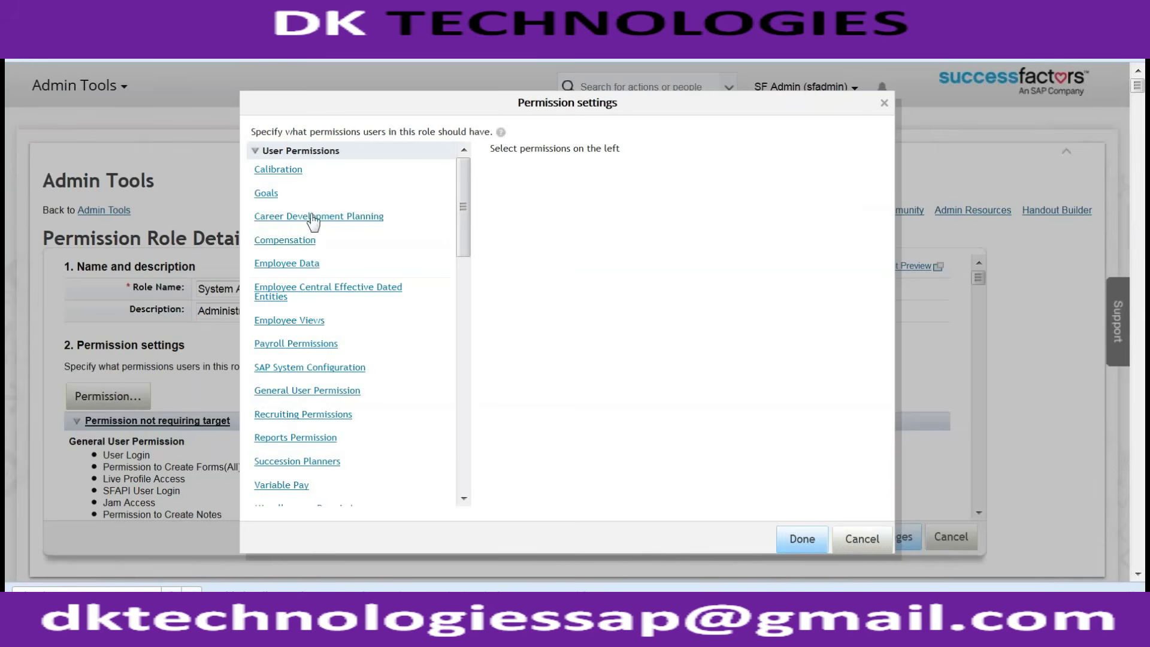
pyautogui.click(300, 264)
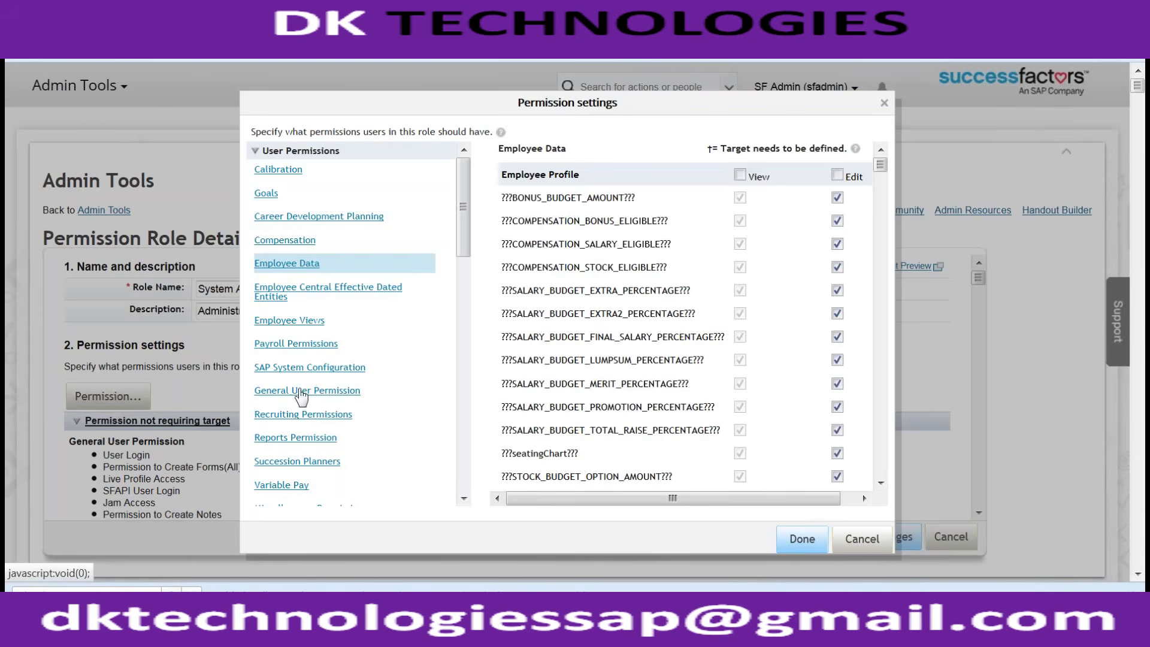
pyautogui.click(301, 393)
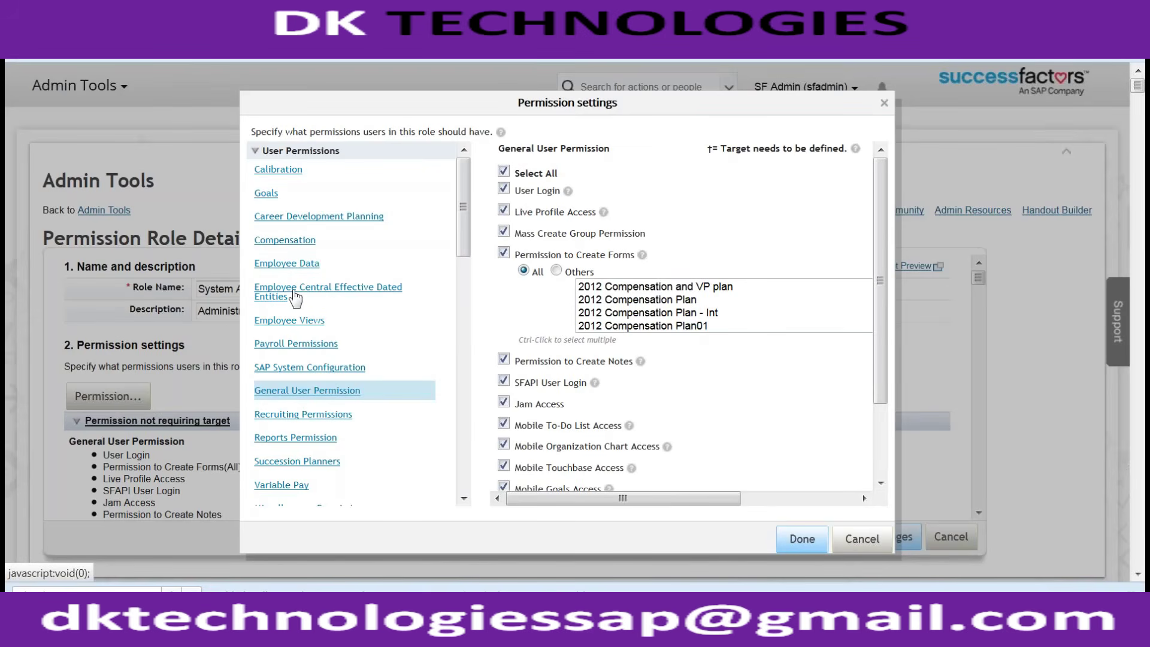
# Step: Show the Employee Central Effective Dated Entities permissions and find the Job Information section
pyautogui.click(294, 294)
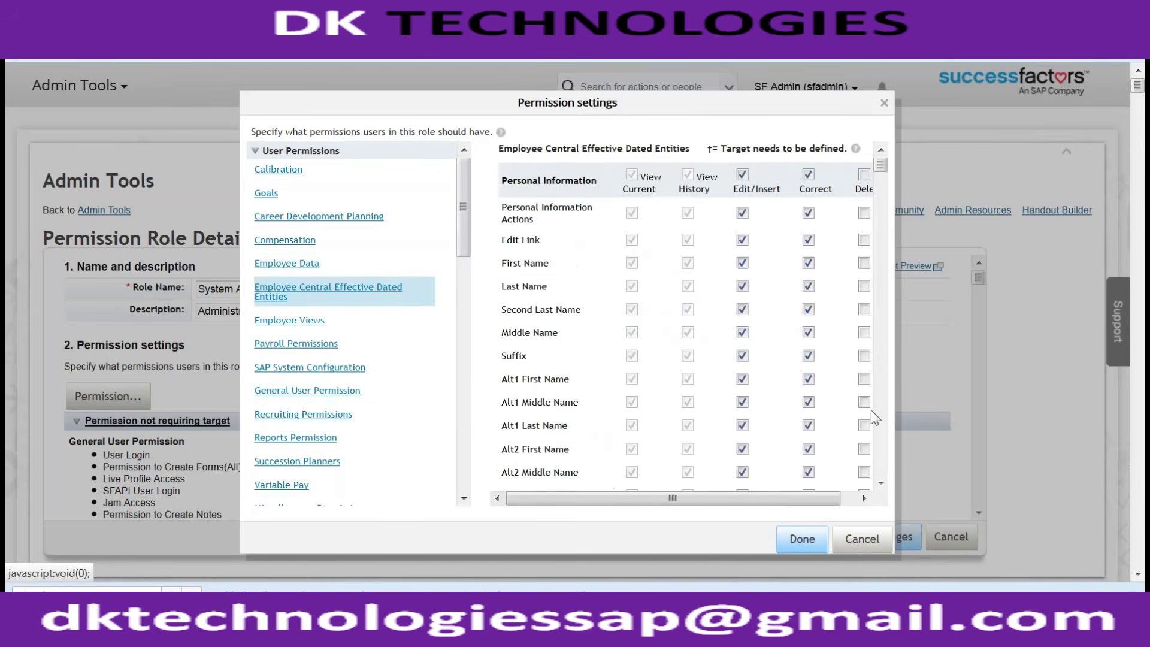
pyautogui.scroll(-4, 875, 420)
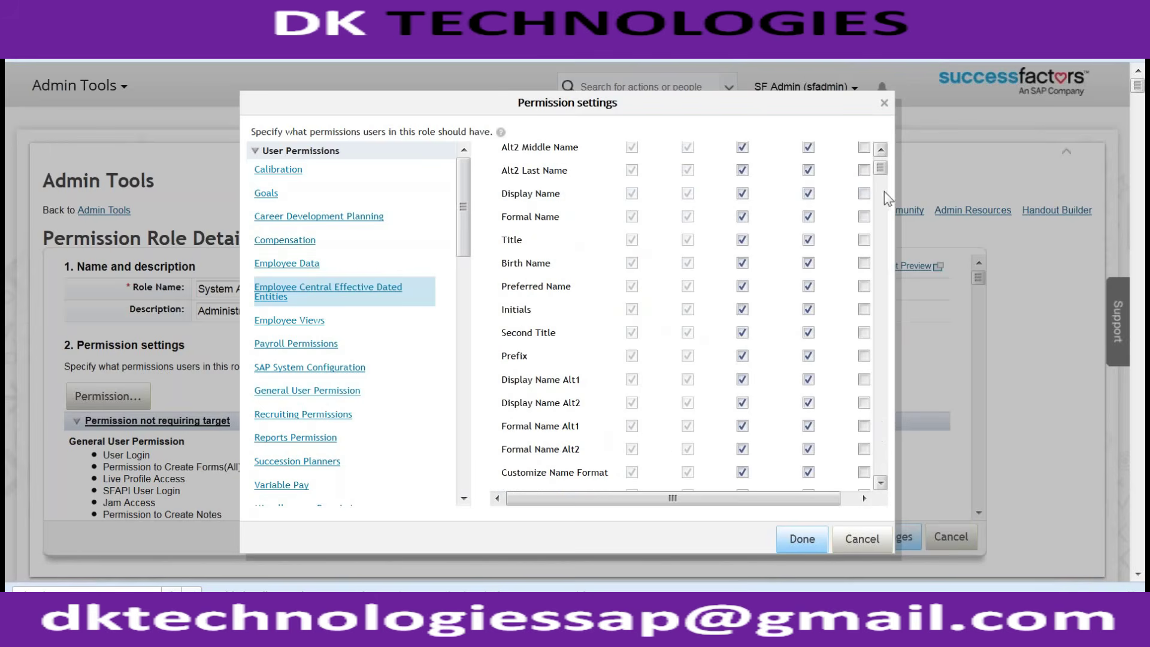
pyautogui.scroll(4, 876, 251)
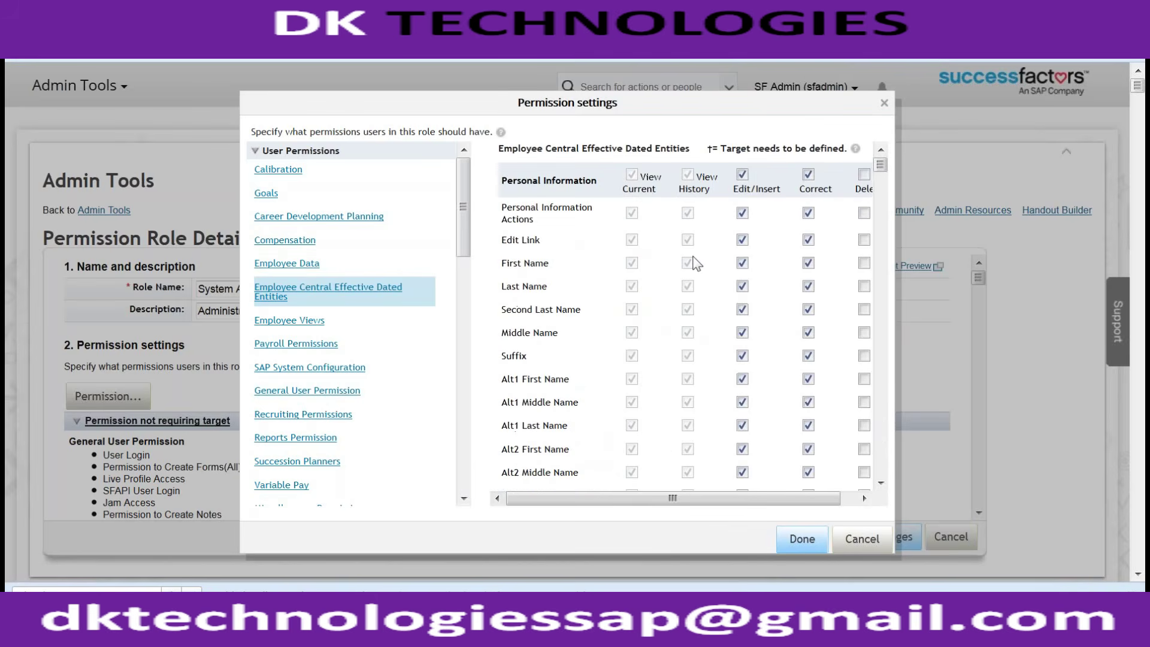
pyautogui.scroll(-8, 695, 266)
pyautogui.scroll(-15, 698, 265)
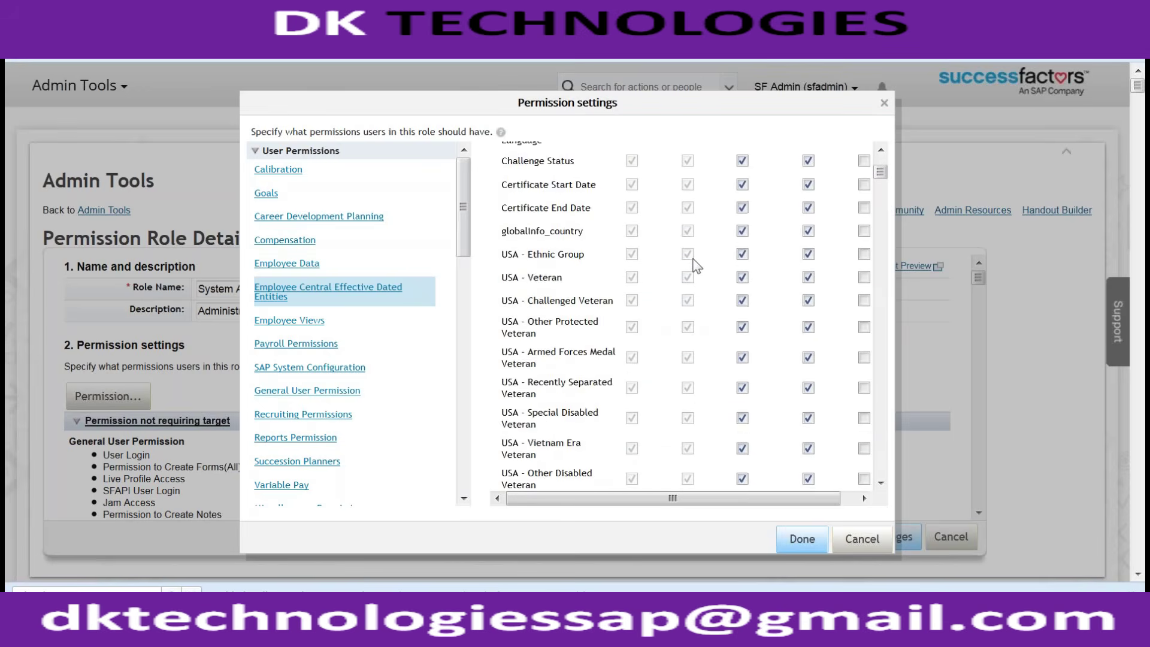
pyautogui.scroll(-4, 705, 265)
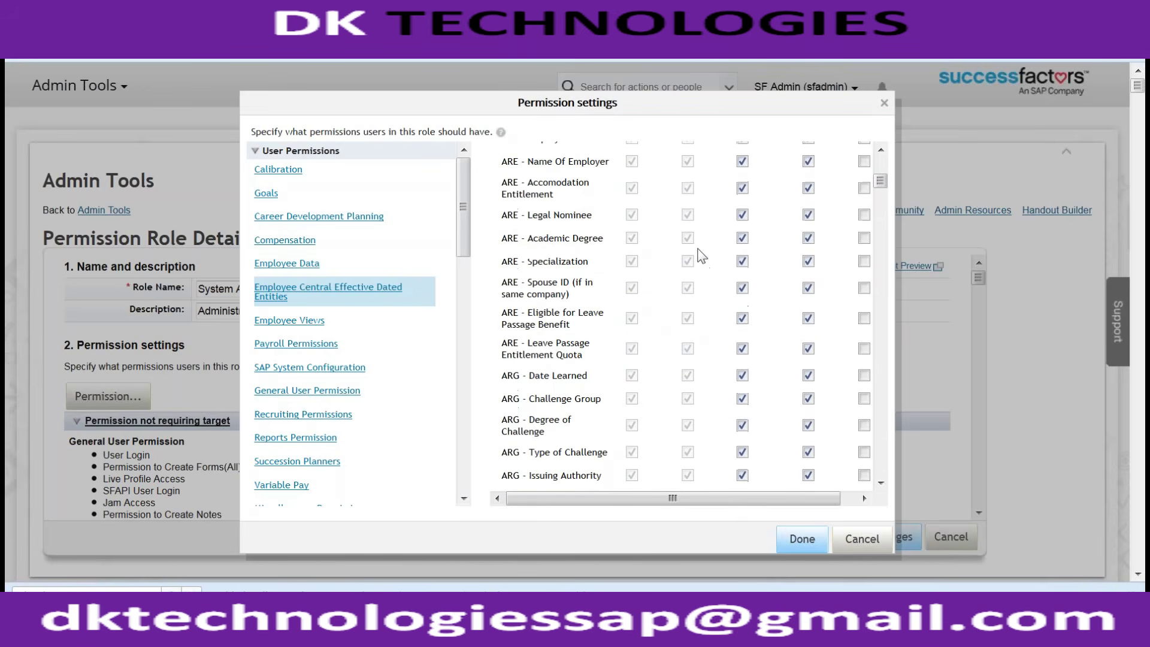
pyautogui.write('Information')
pyautogui.press('Return')
pyautogui.press('Return')
pyautogui.press('Return')
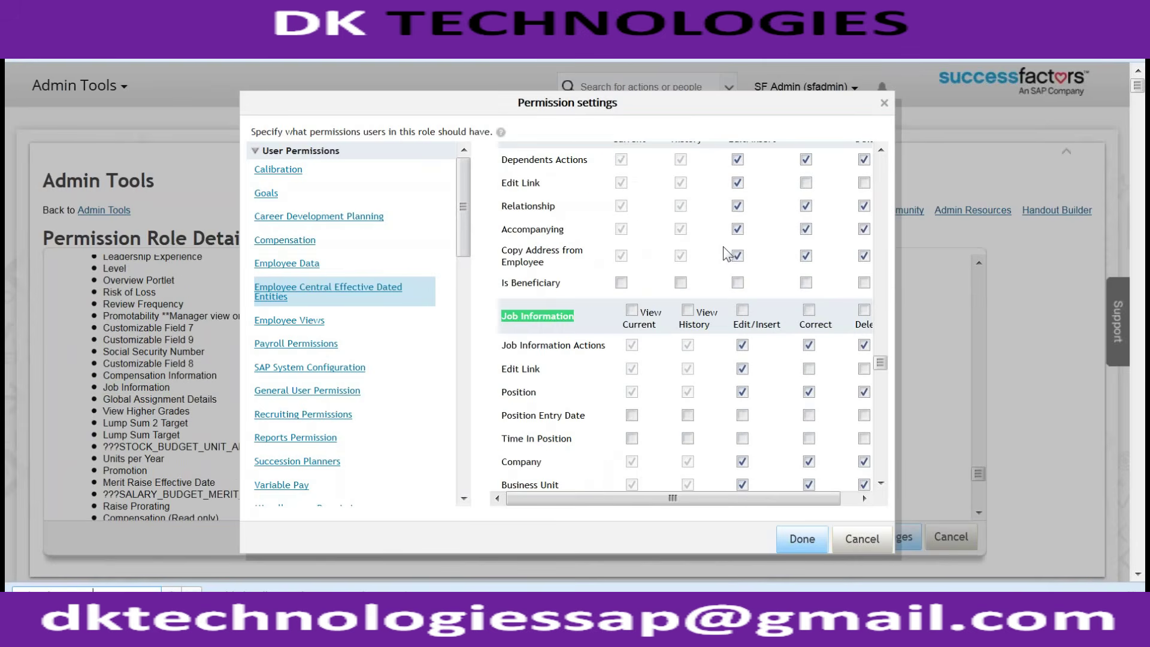
# Step: Locate the Blood Group row under Job Information and confirm its View and Edit permissions
pyautogui.scroll(-4, 710, 255)
pyautogui.scroll(-3, 719, 254)
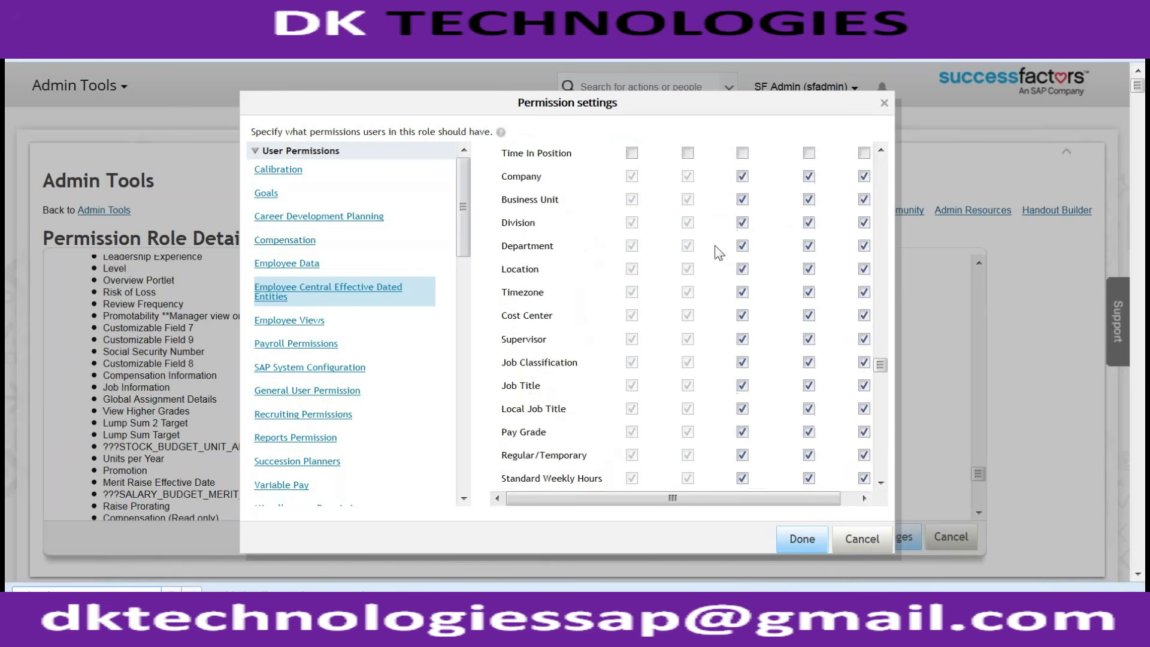
pyautogui.scroll(-4, 719, 253)
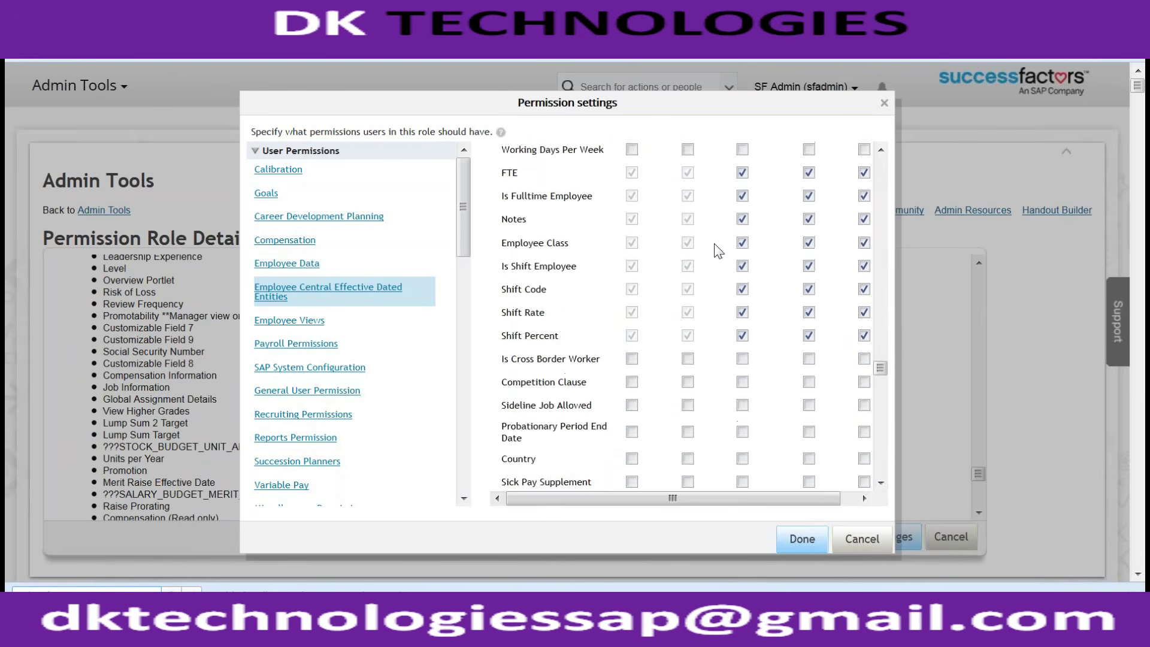
pyautogui.scroll(1, 719, 251)
pyautogui.scroll(-3, 719, 251)
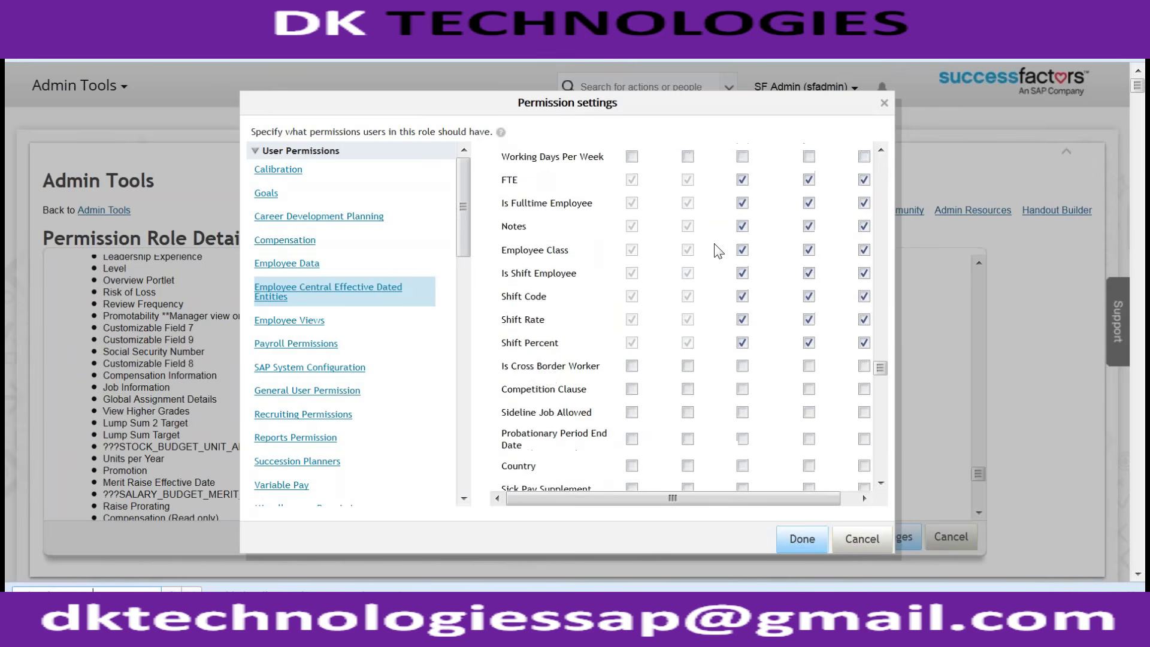
pyautogui.scroll(-4, 719, 251)
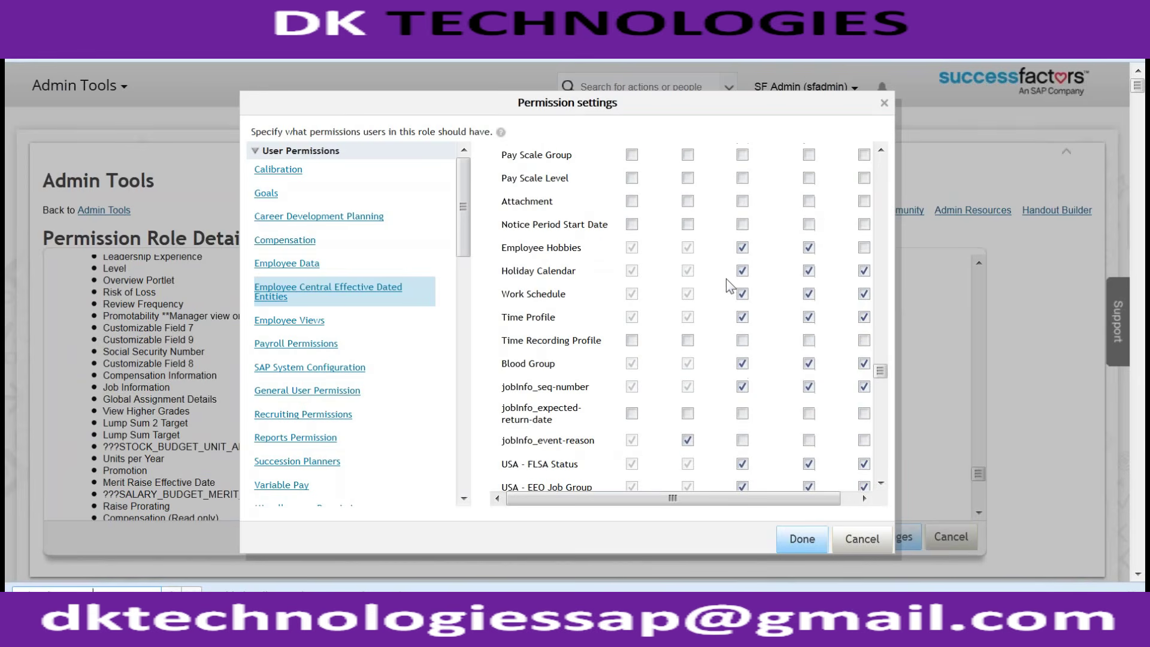
pyautogui.tripleClick(539, 365)
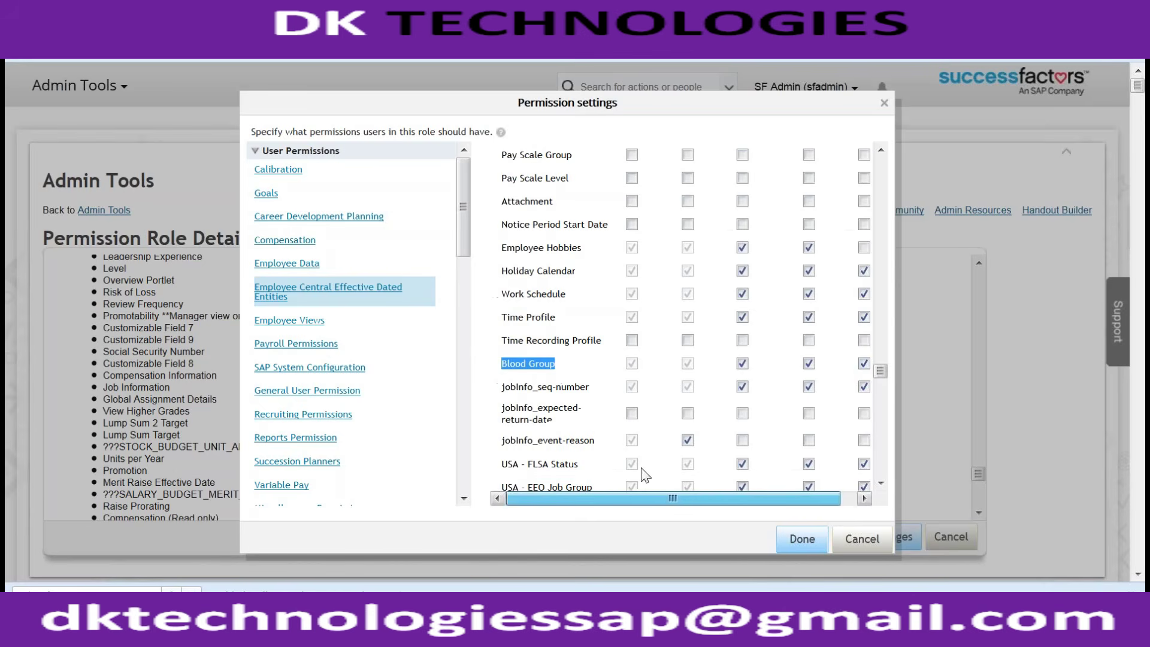
pyautogui.scroll(-10, 536, 372)
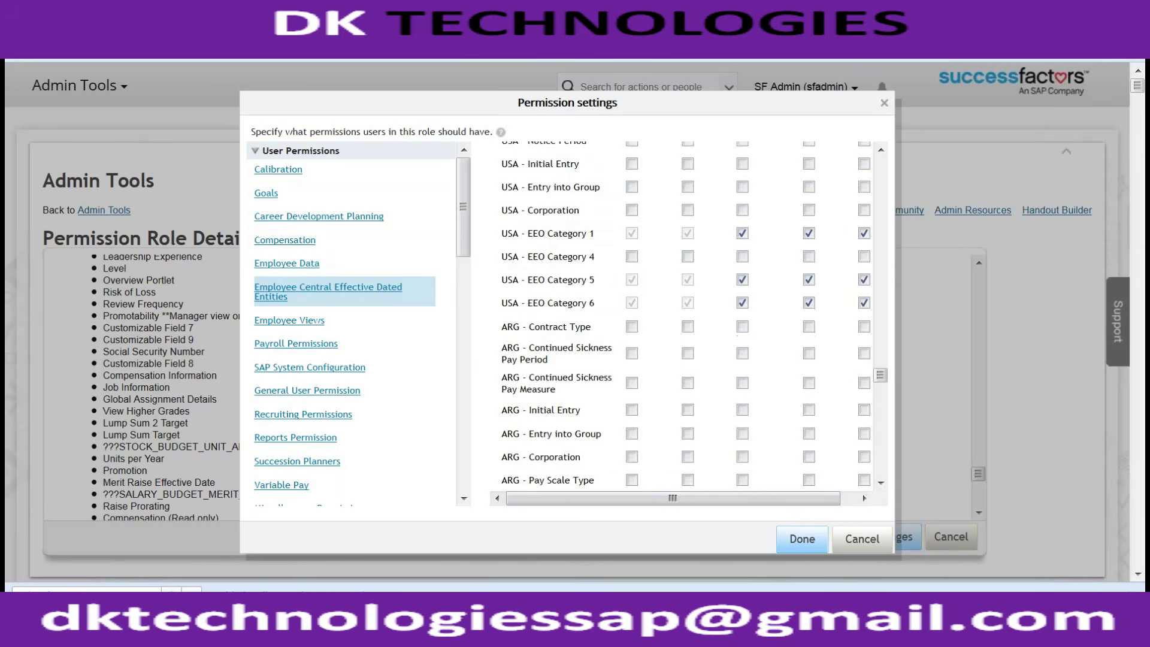
pyautogui.scroll(-5, 523, 294)
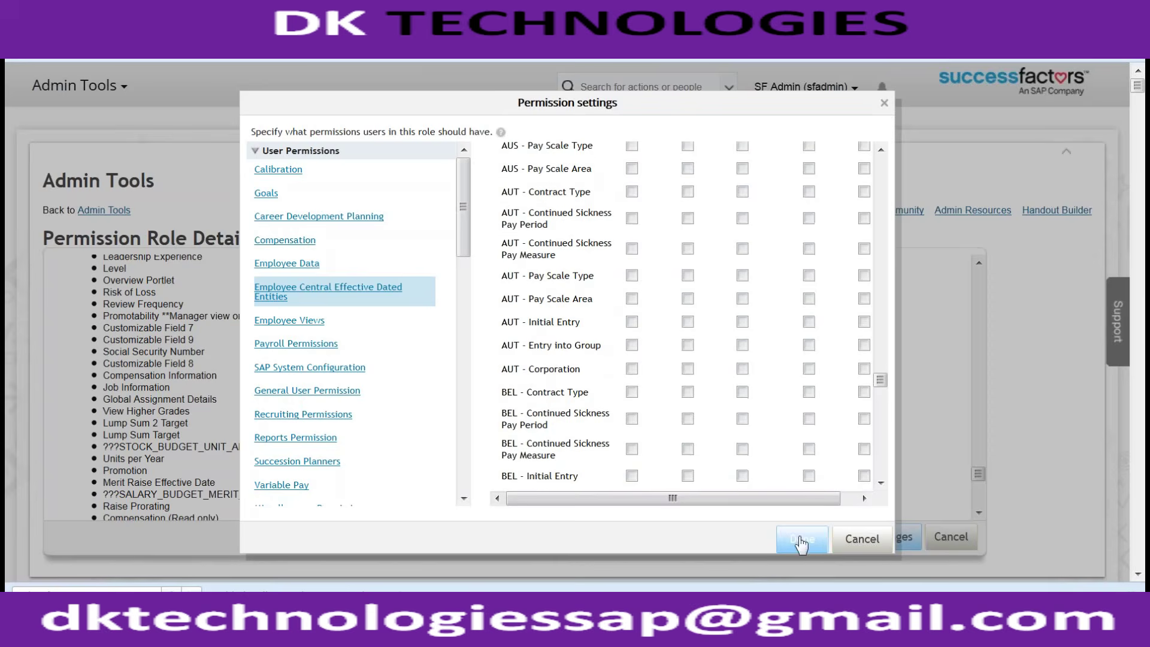
# Step: Close the permission settings and open the Neonatal Nurse Practitioner's employee file by searching their name
pyautogui.press('Escape')
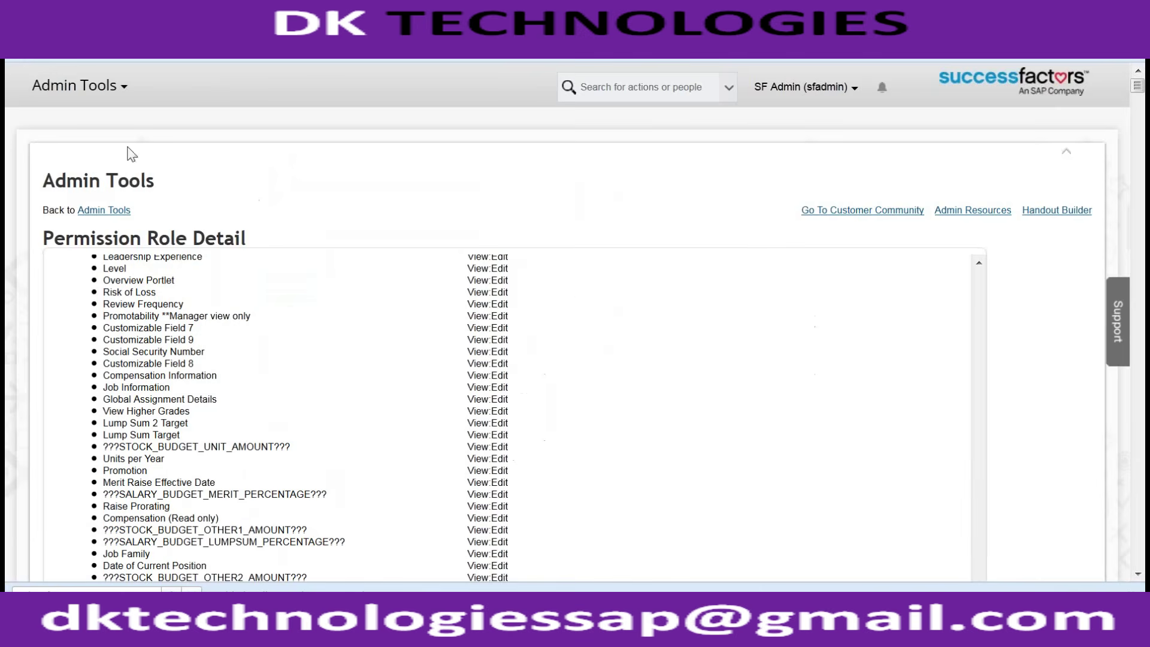
pyautogui.click(640, 88)
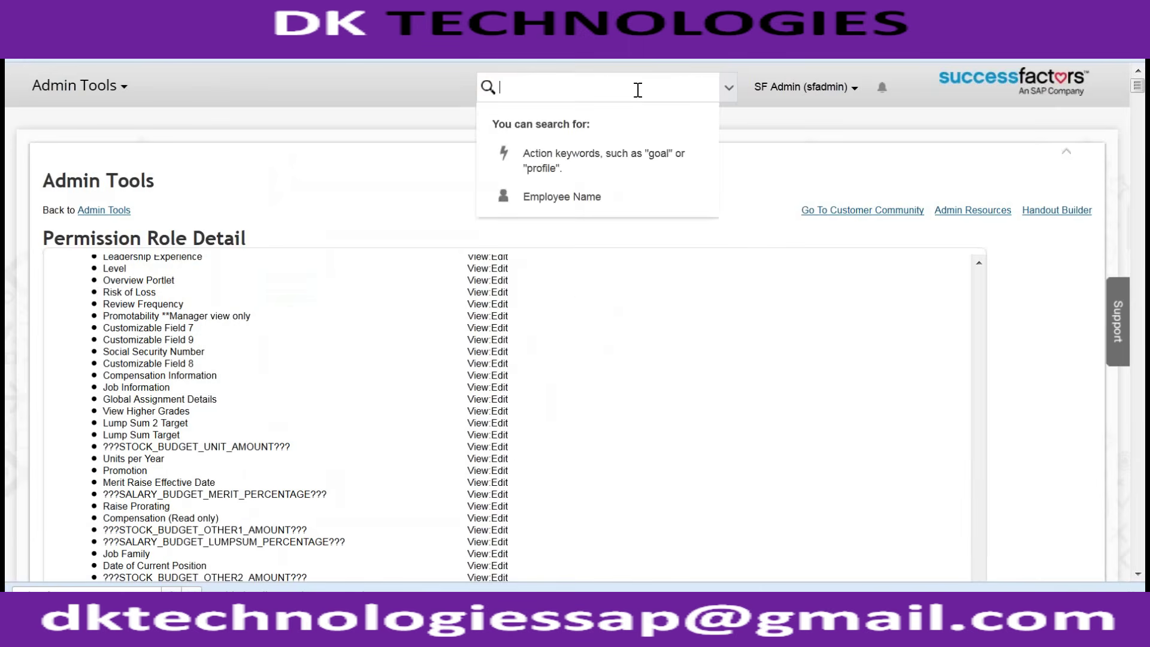
pyautogui.write('vic')
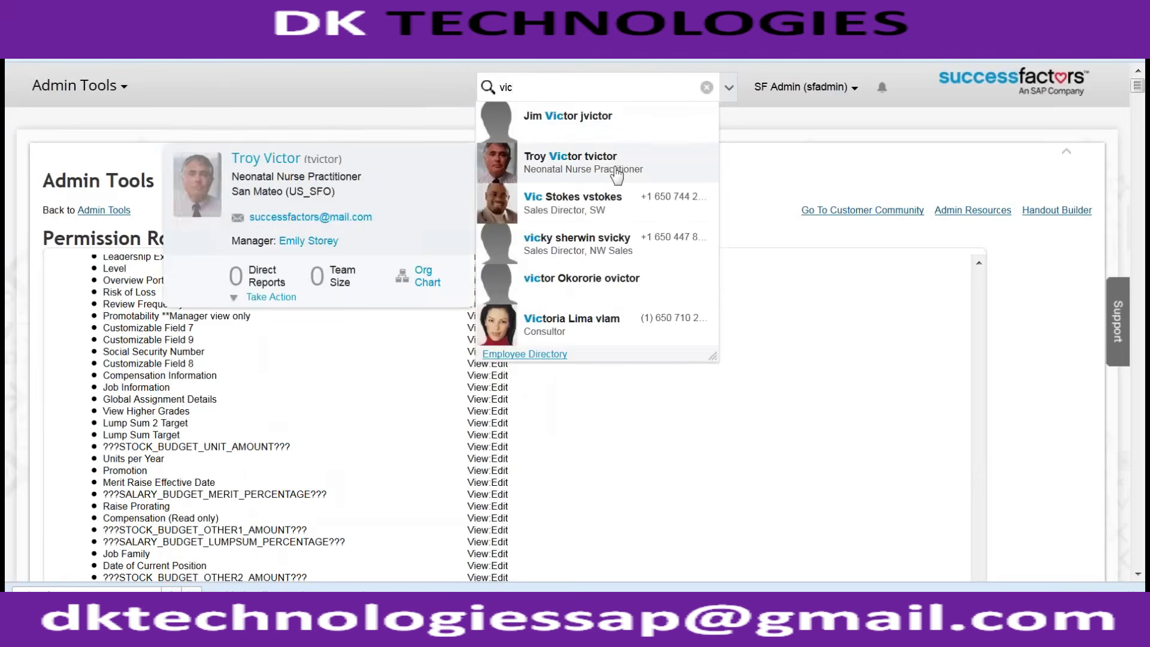
pyautogui.click(617, 174)
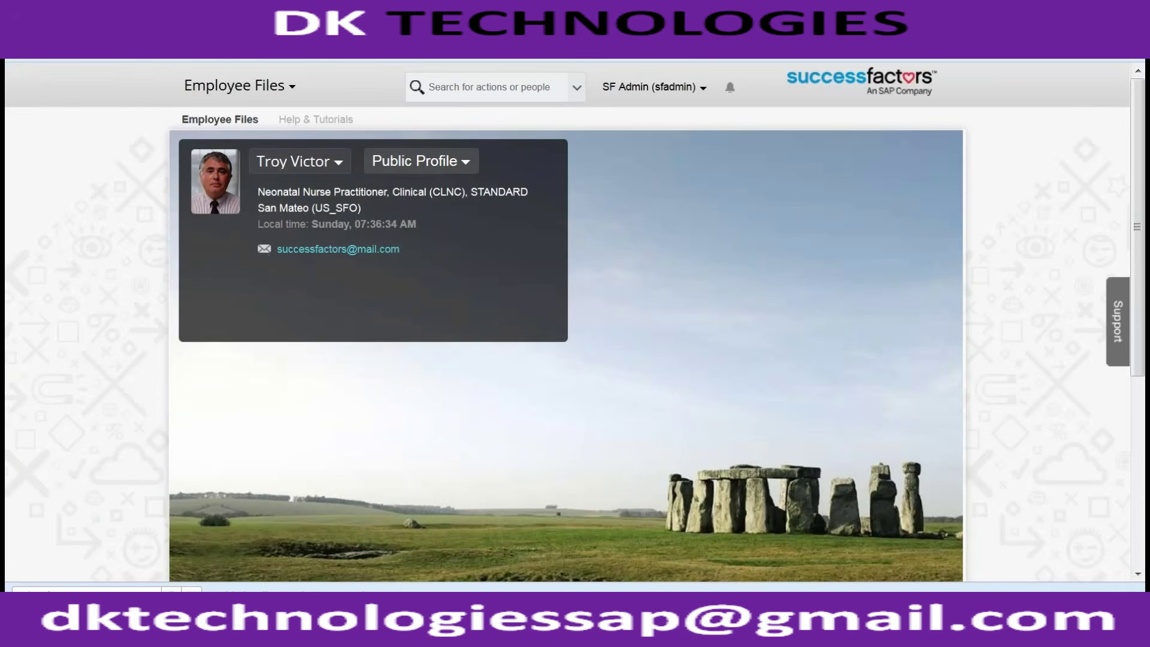
pyautogui.click(438, 163)
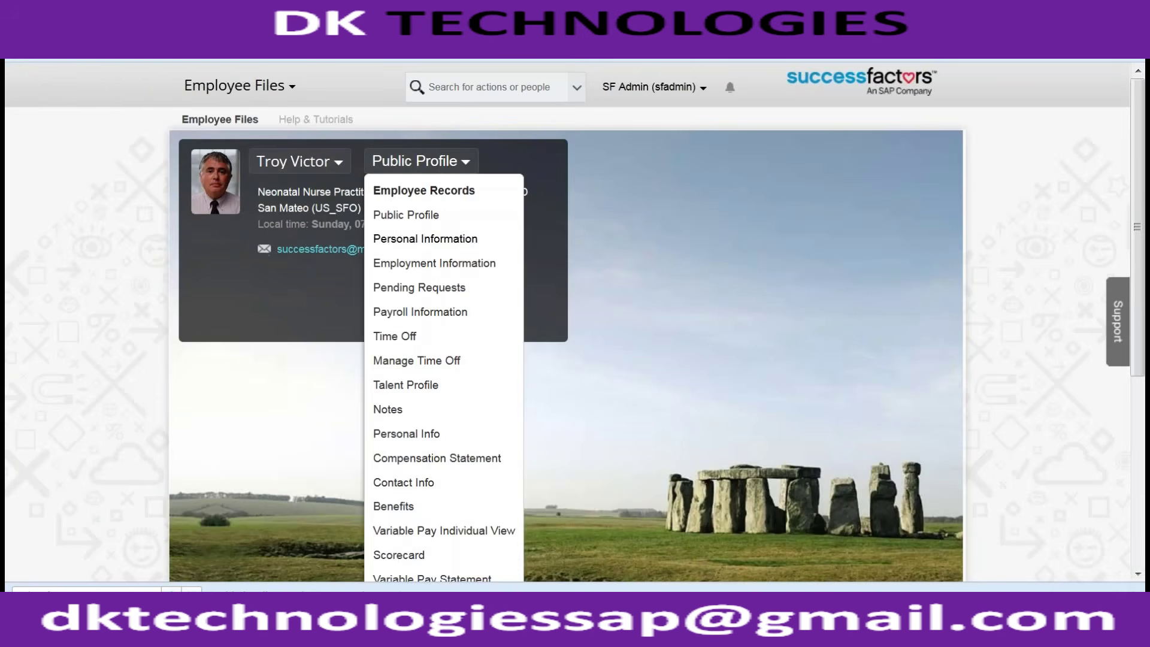
# Step: Switch to the Employment Information view and review Job Information fields down to EEO Job Group
pyautogui.click(404, 262)
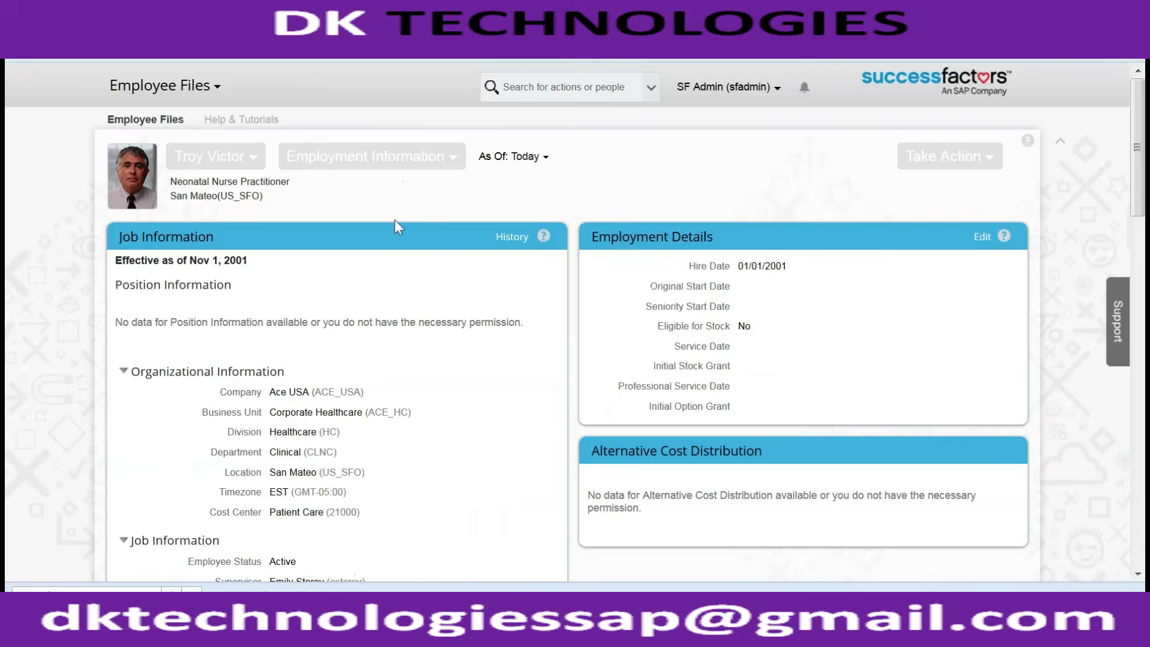
pyautogui.scroll(-7, 395, 221)
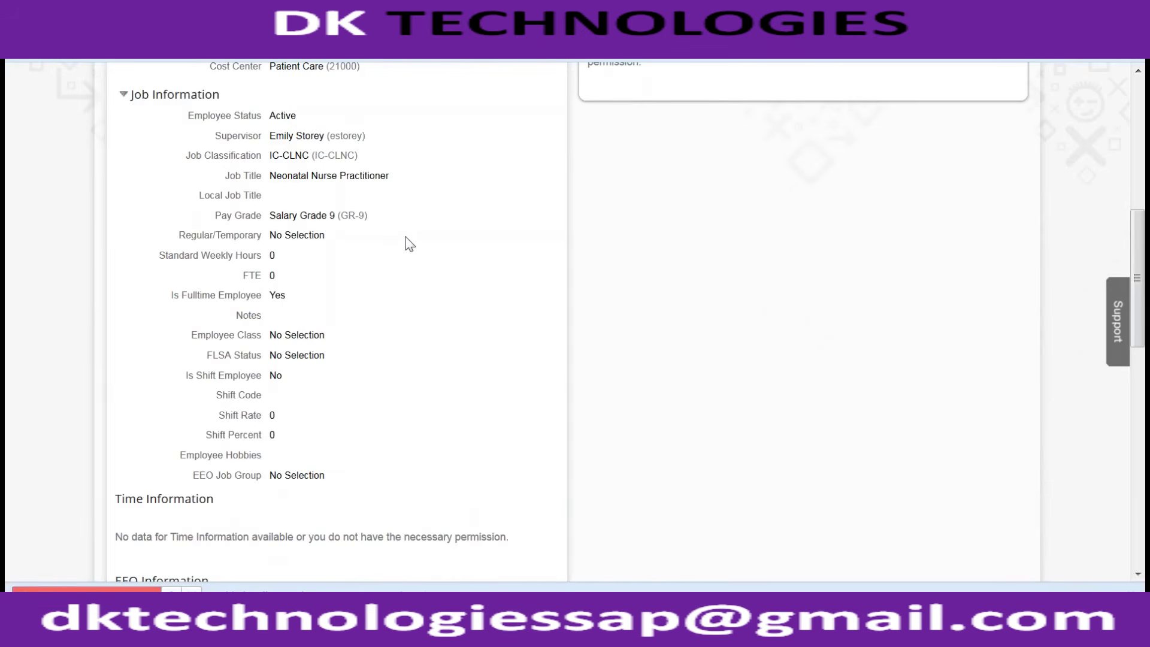
pyautogui.scroll(2, 400, 243)
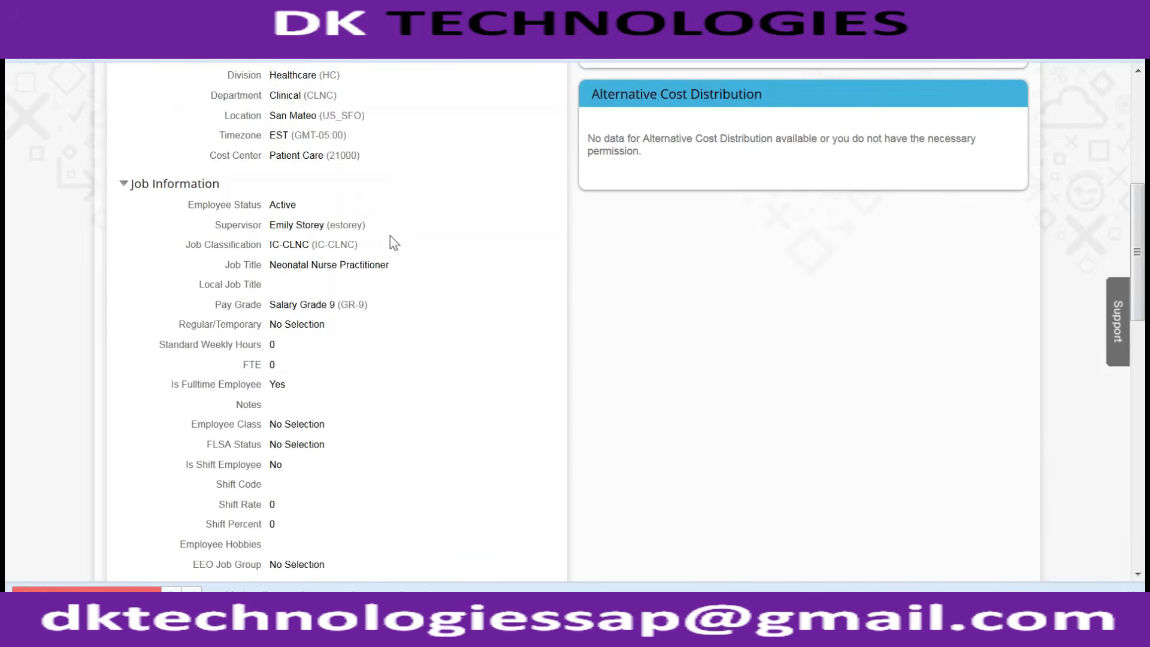
pyautogui.scroll(-5, 394, 243)
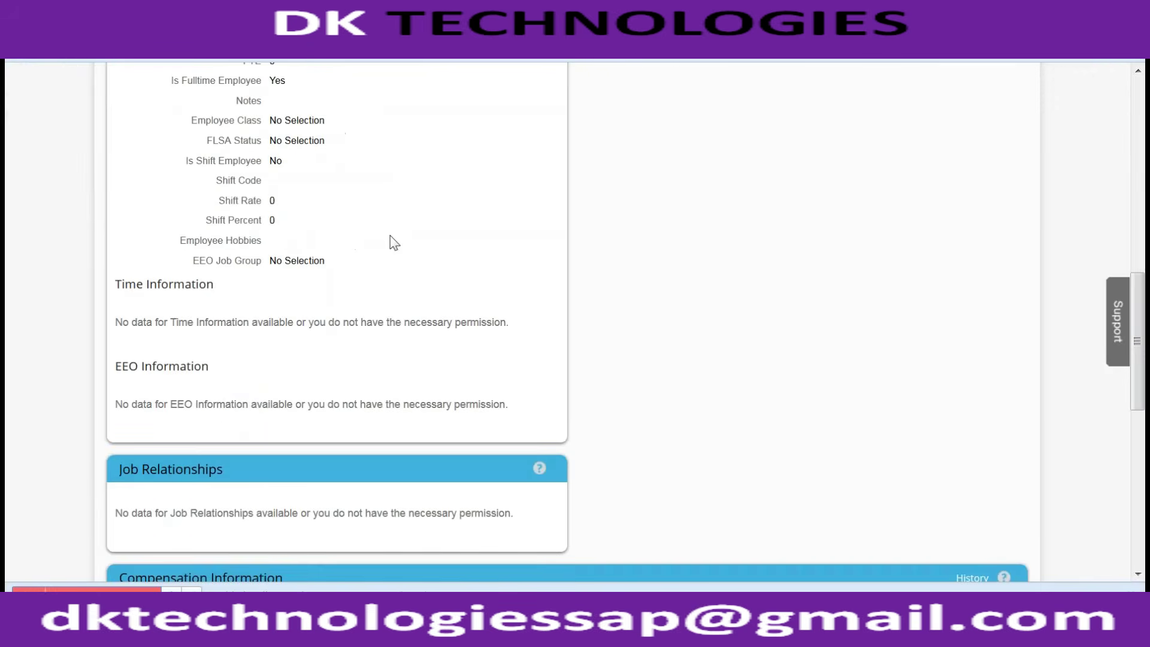
pyautogui.scroll(10, 395, 242)
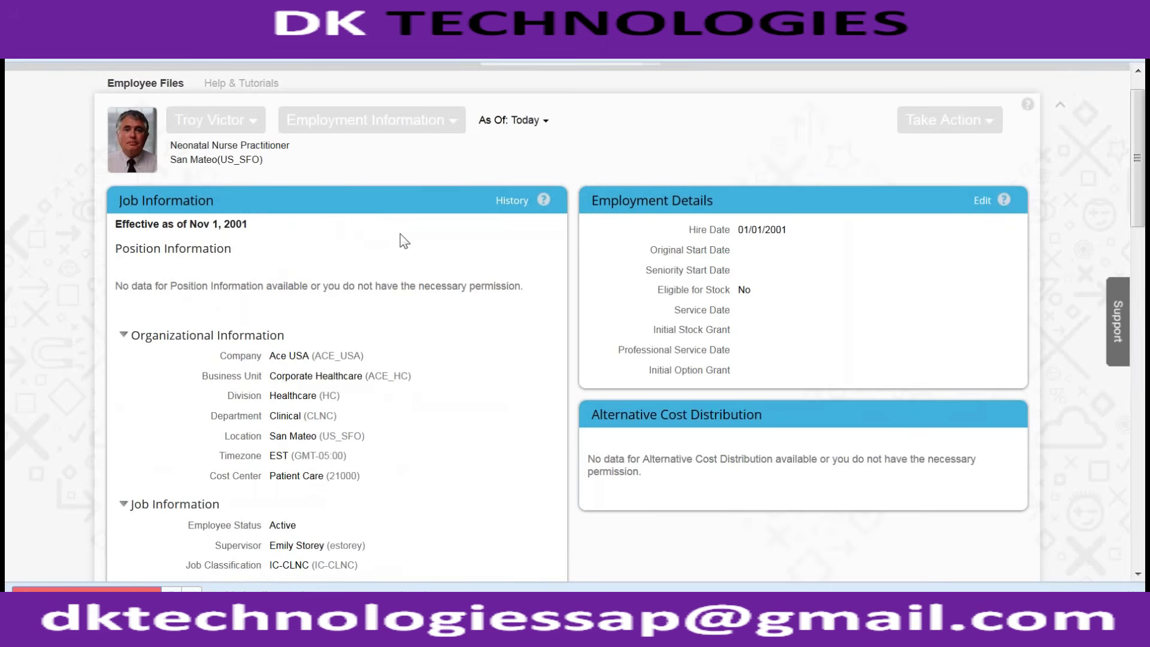
pyautogui.scroll(1, 503, 129)
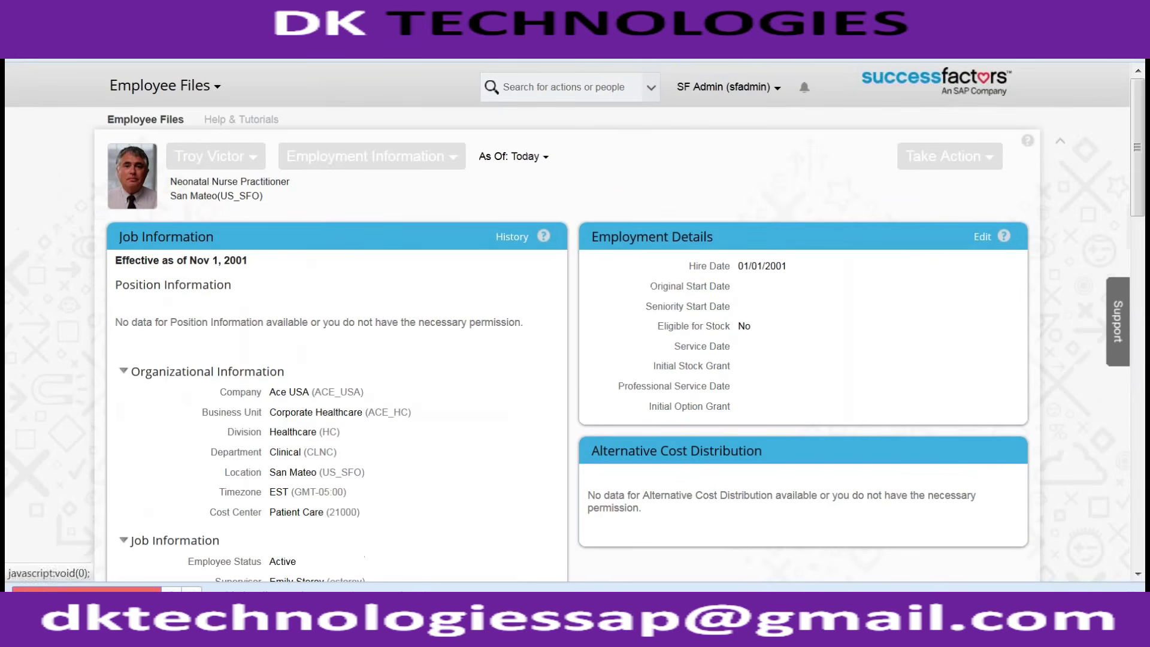
# Step: Return to Admin Tools and open Manage Business Configuration via a 'manage busines' tool search
pyautogui.click(722, 85)
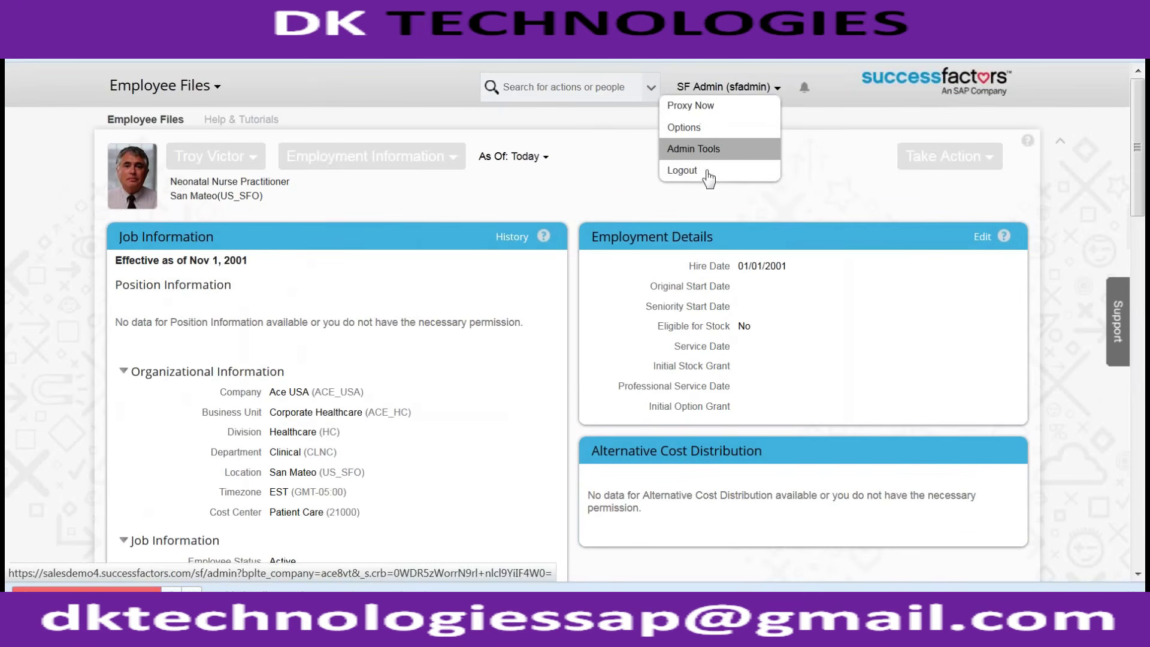
pyautogui.click(711, 151)
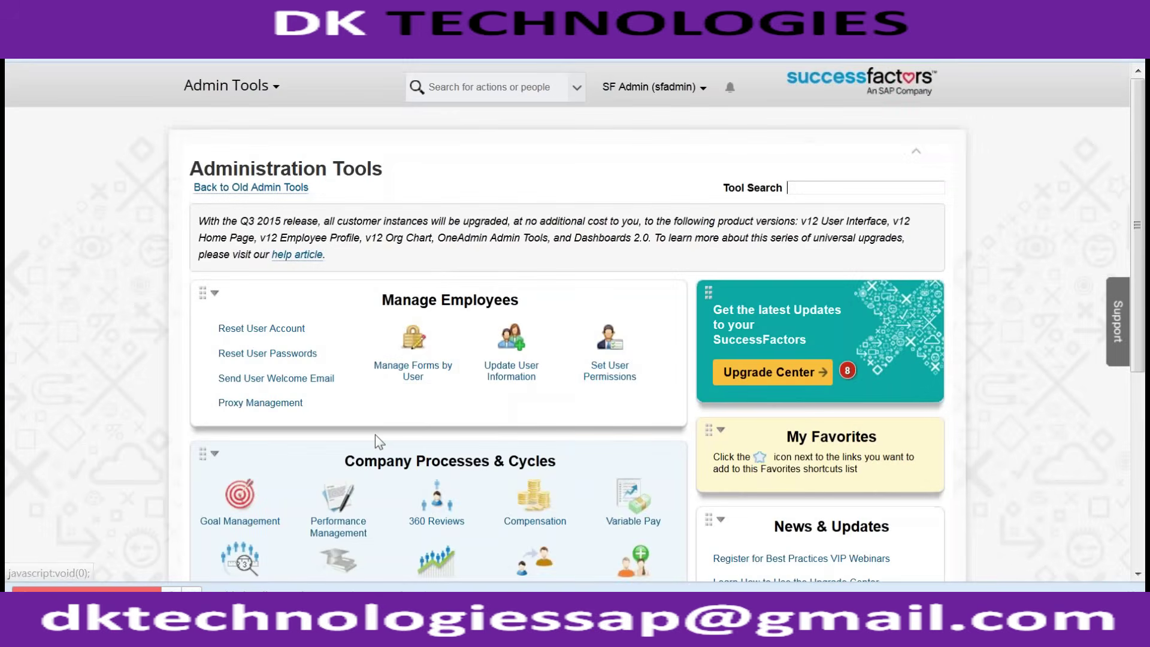
pyautogui.scroll(-4, 376, 433)
pyautogui.scroll(1, 375, 431)
pyautogui.scroll(4, 560, 161)
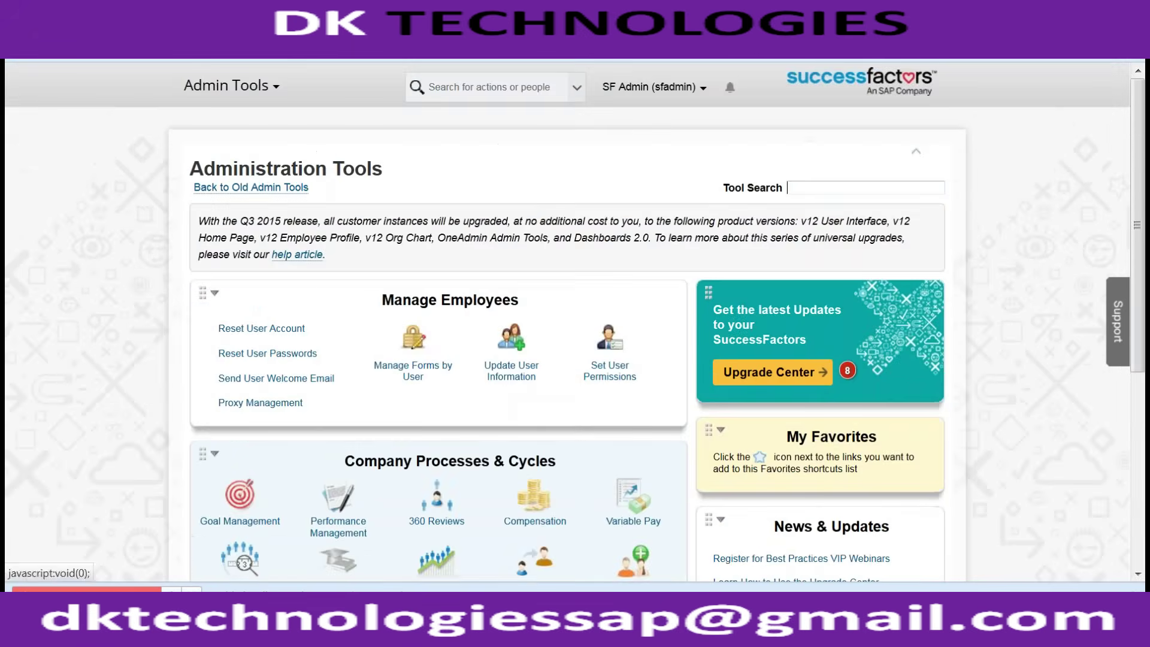
pyautogui.click(819, 187)
pyautogui.write('manage busines')
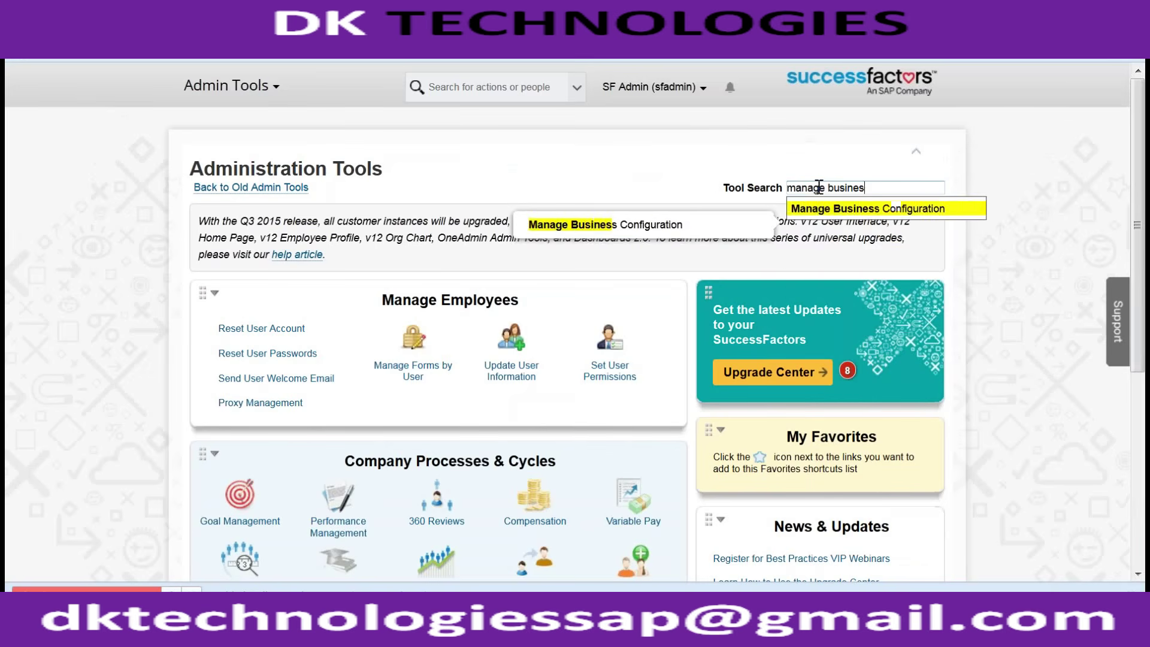
pyautogui.press('Return')
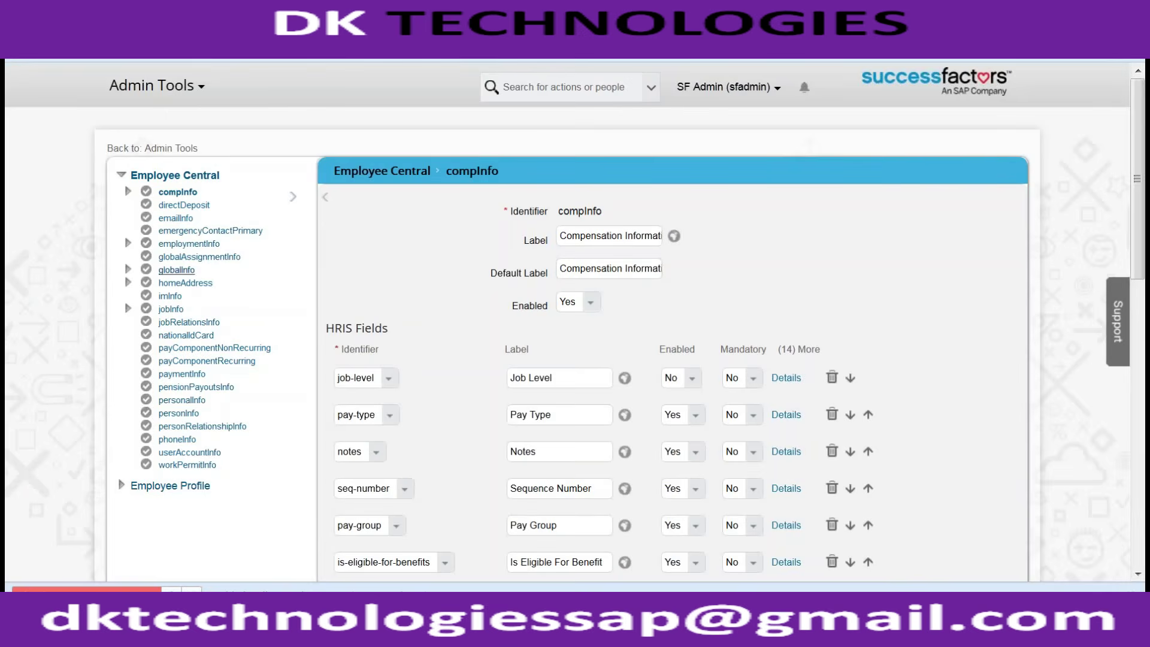
# Step: In jobInfo, move the Blood Group field to the jobInfo_jobFieldsList section and save
pyautogui.click(170, 309)
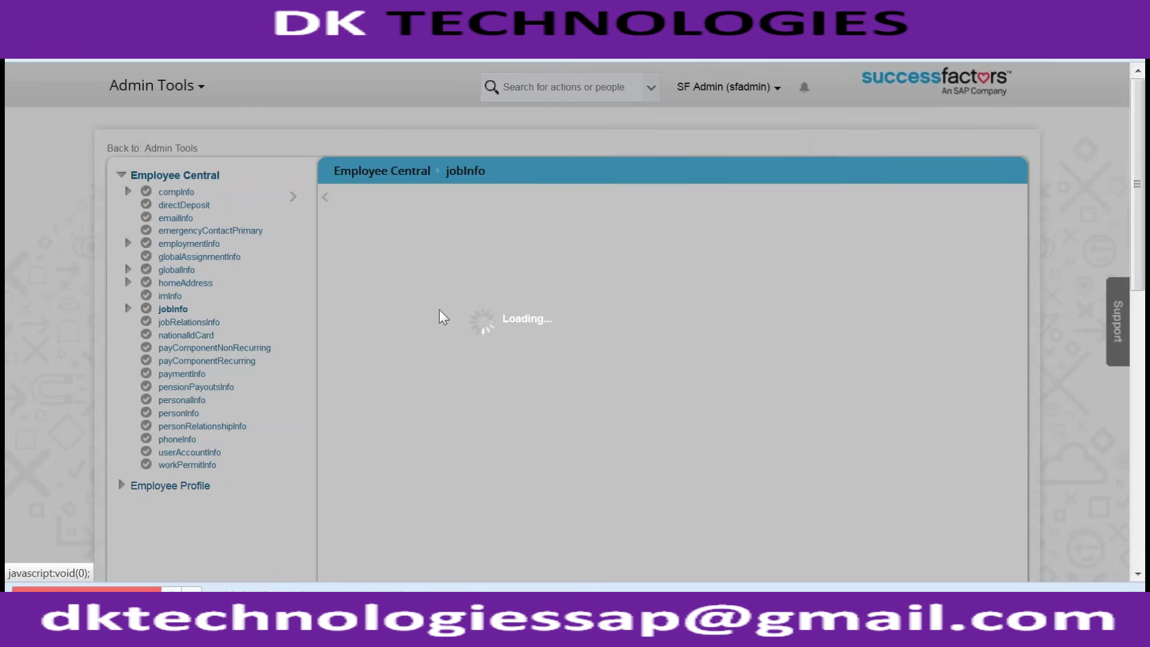
pyautogui.scroll(-15, 439, 309)
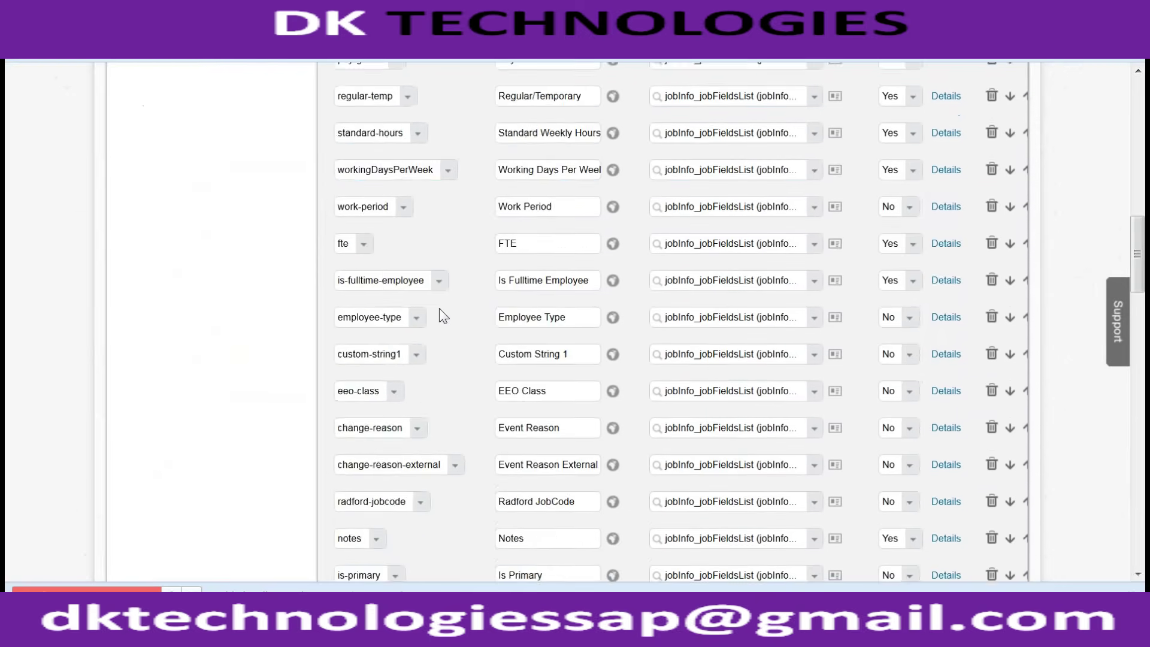
pyautogui.scroll(-20, 443, 316)
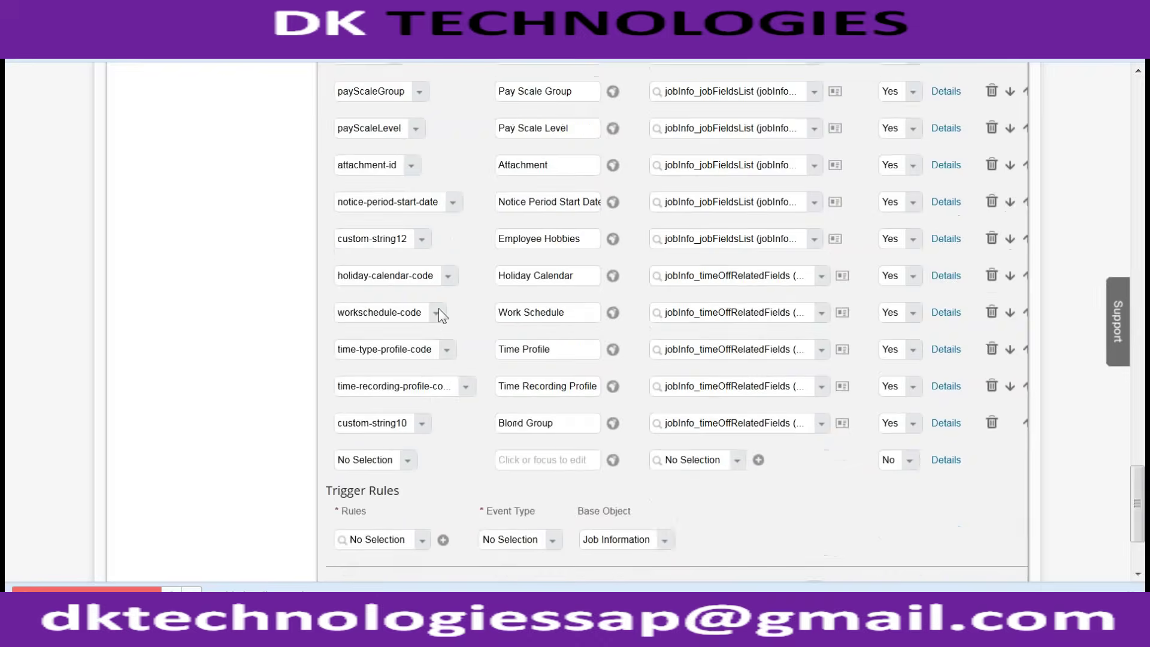
pyautogui.scroll(-3, 440, 312)
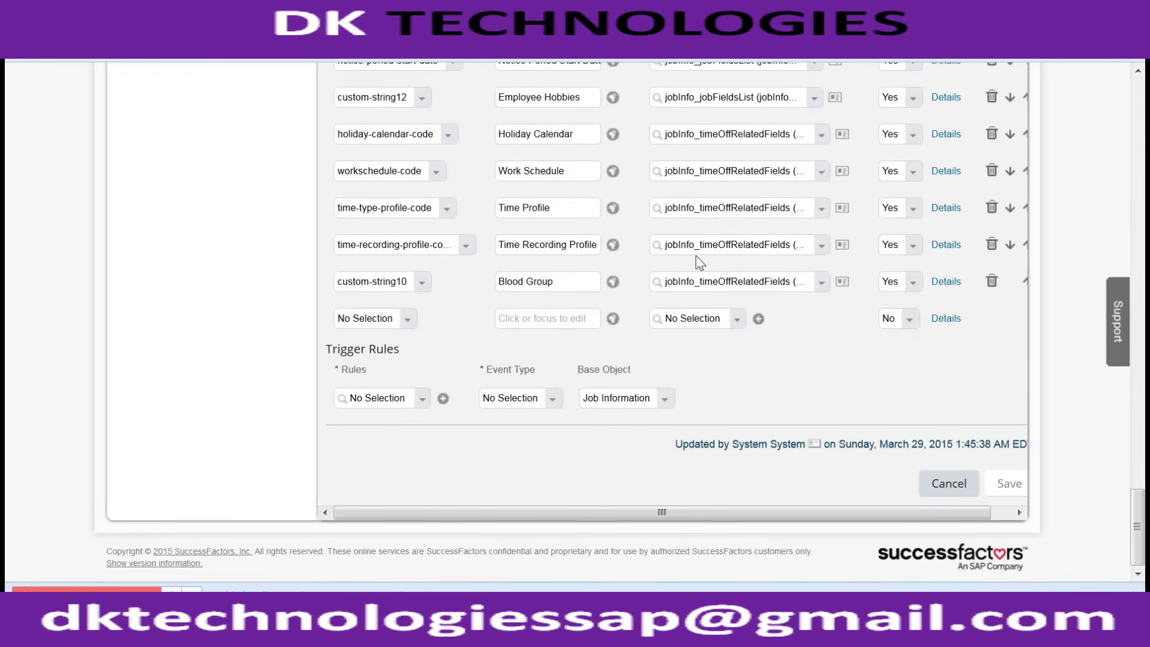
pyautogui.click(822, 283)
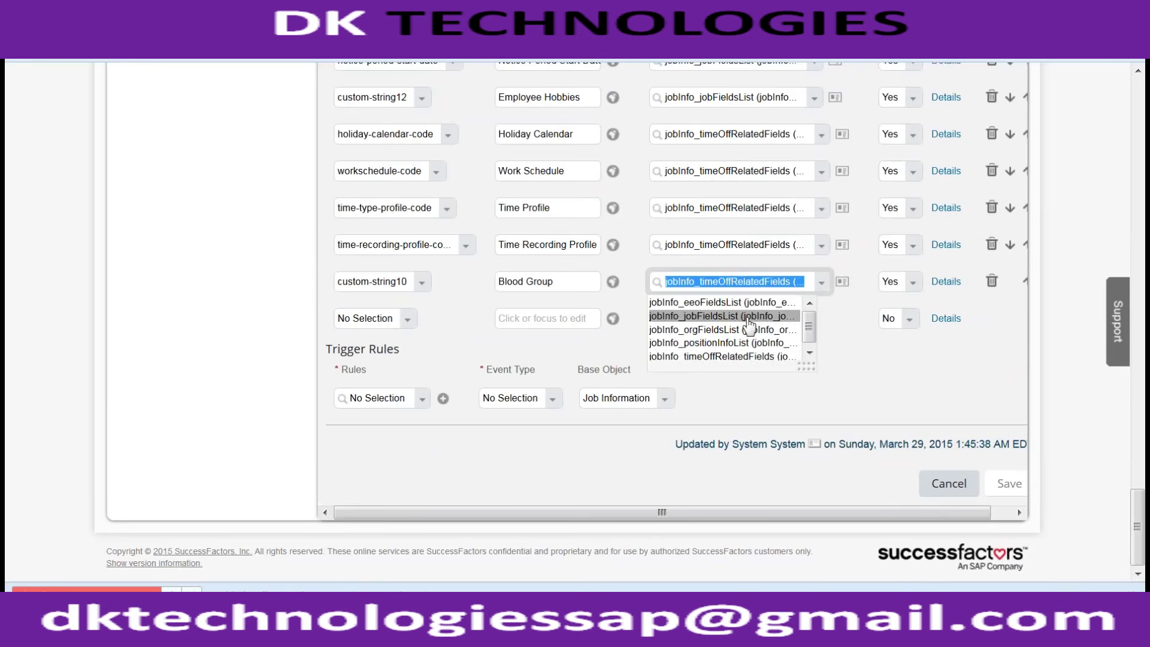
pyautogui.click(751, 316)
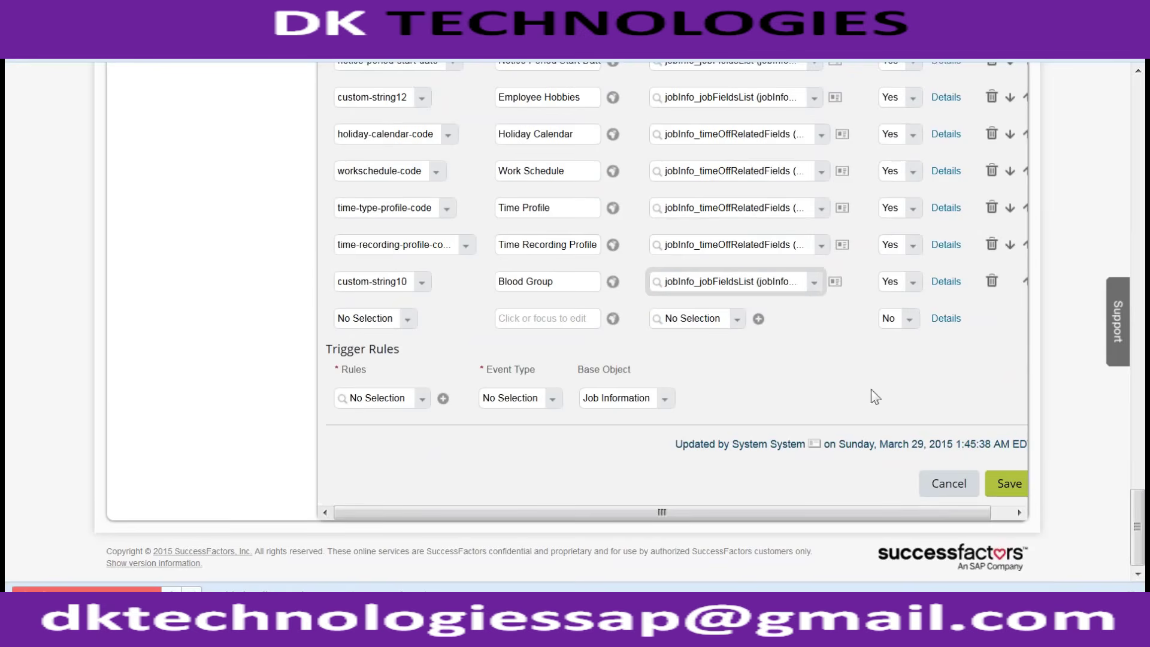
pyautogui.click(1010, 481)
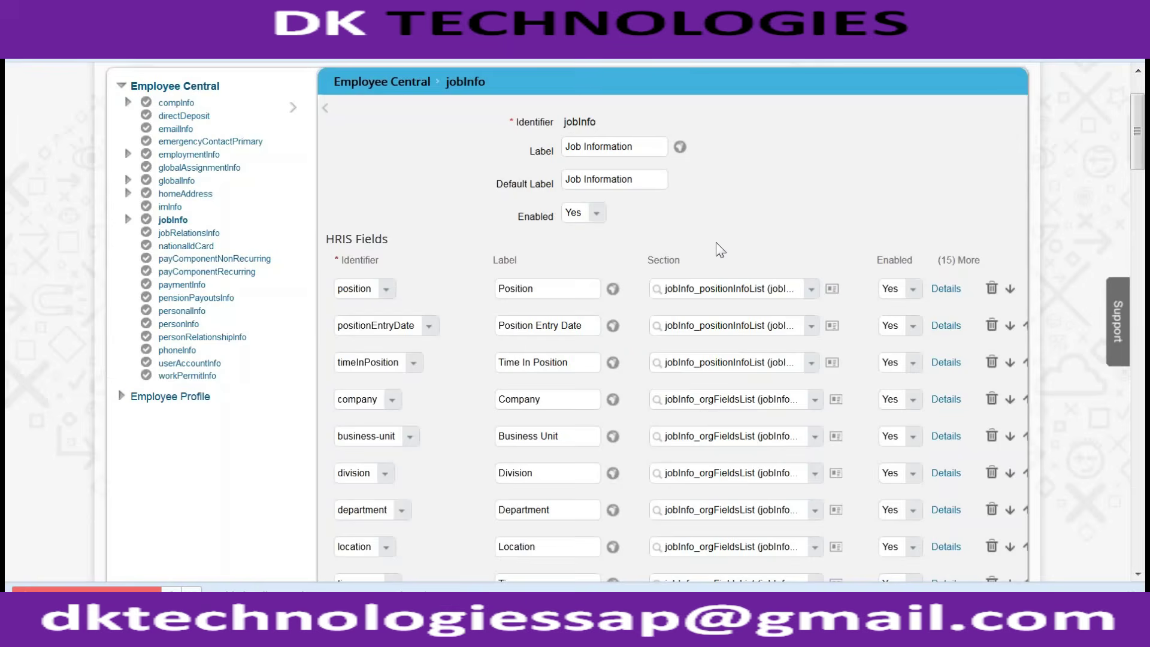
pyautogui.scroll(-20, 717, 242)
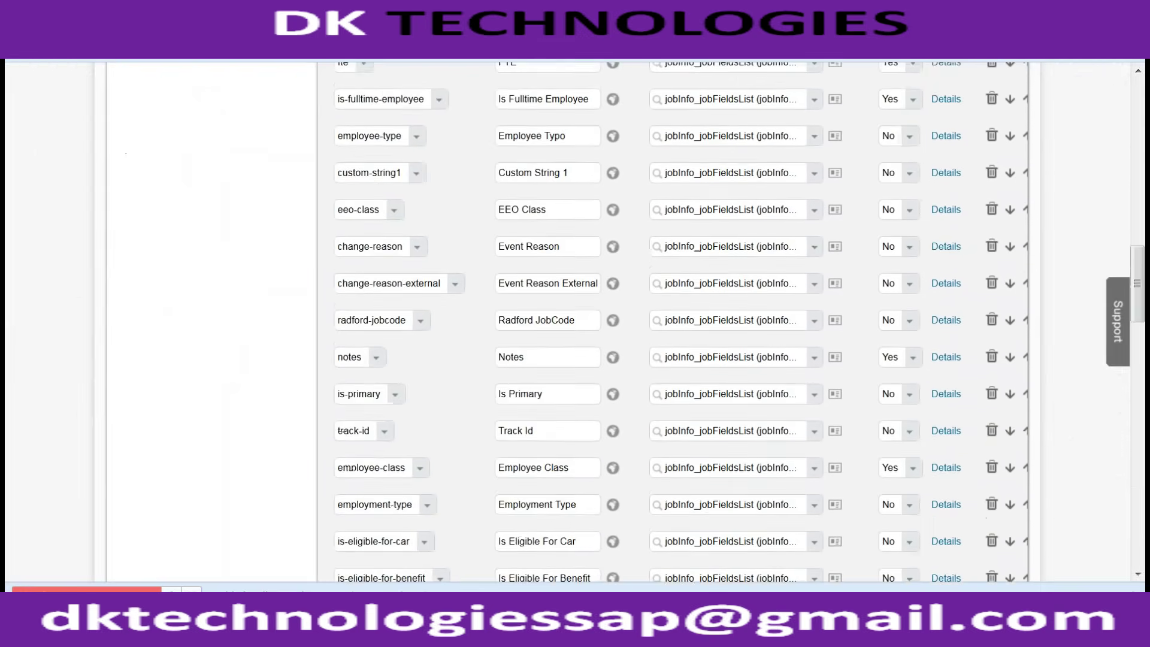
pyautogui.scroll(-1, 717, 324)
pyautogui.scroll(-20, 716, 323)
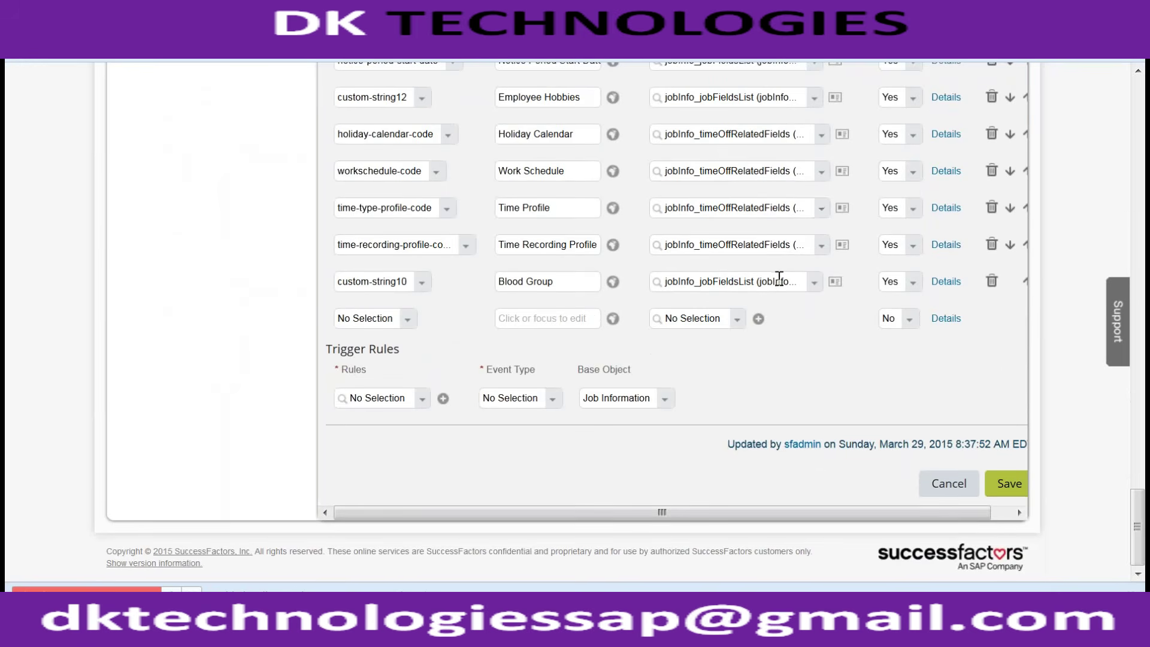
pyautogui.click(946, 284)
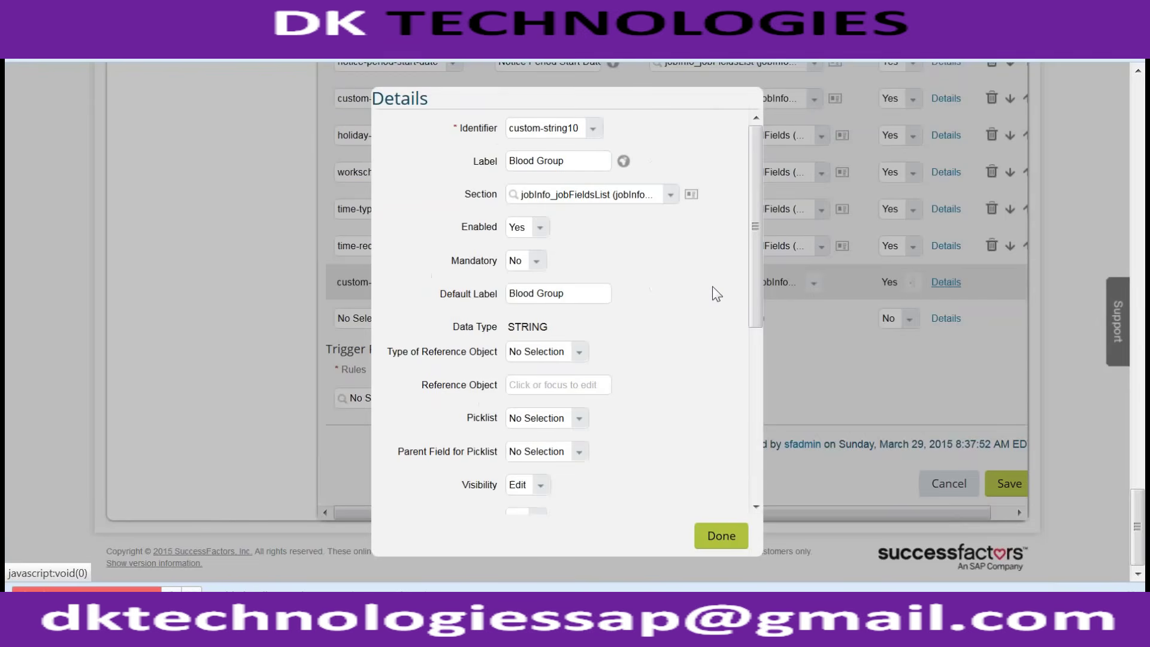
pyautogui.scroll(-1, 660, 348)
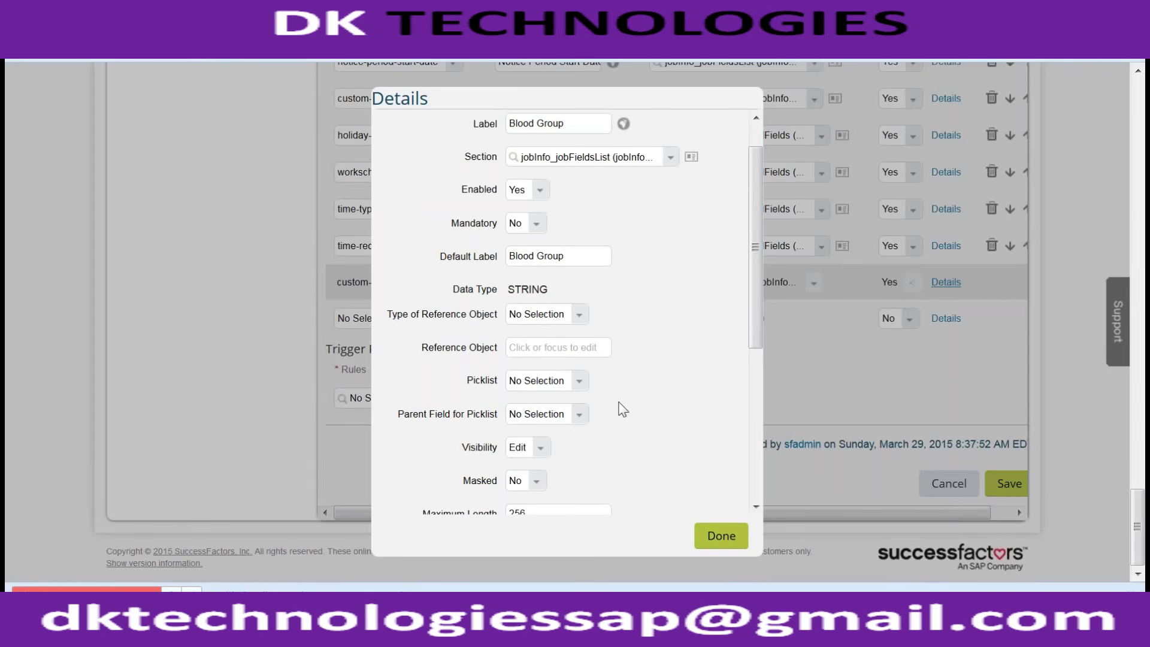
pyautogui.scroll(-5, 623, 411)
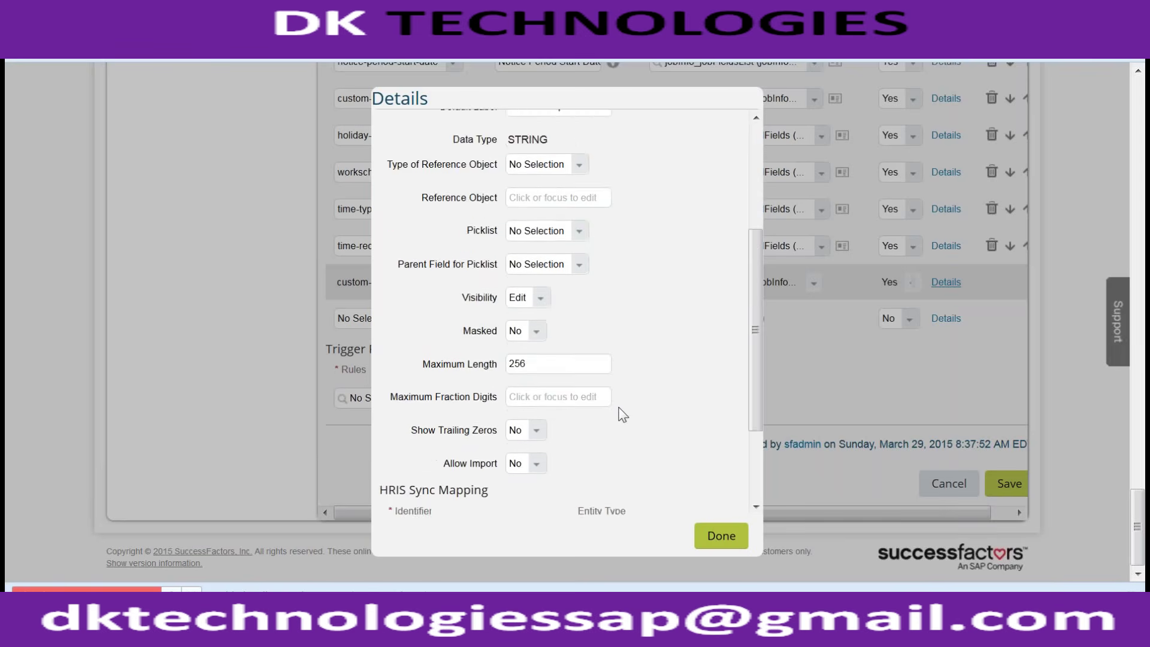
pyautogui.scroll(-1, 653, 437)
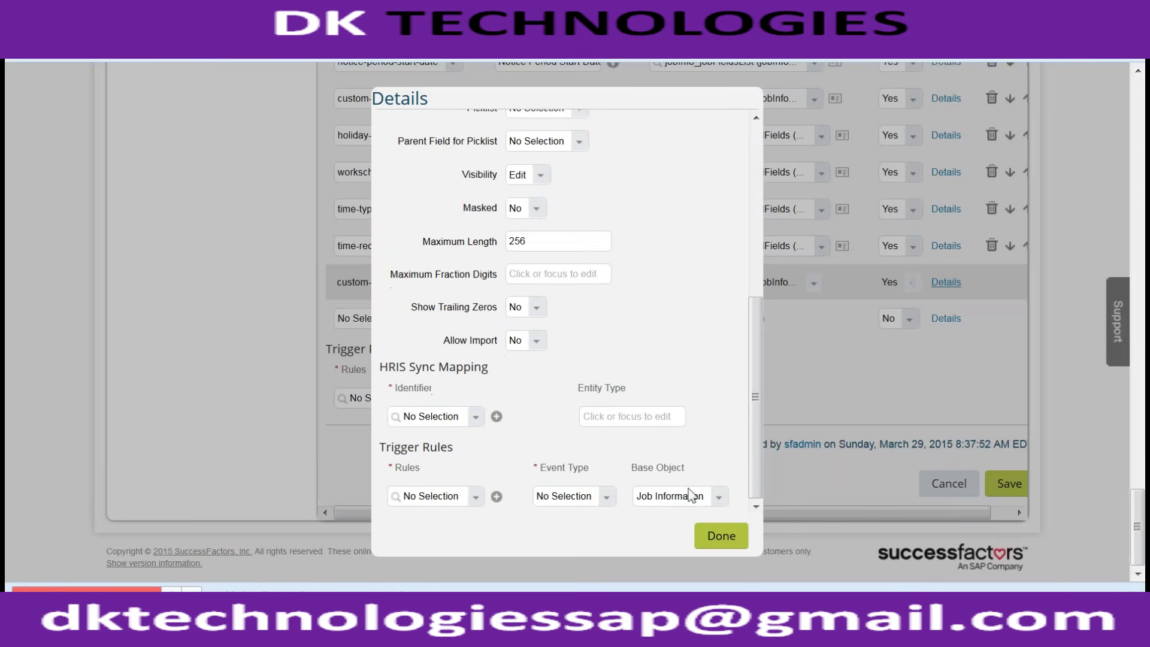
pyautogui.click(718, 530)
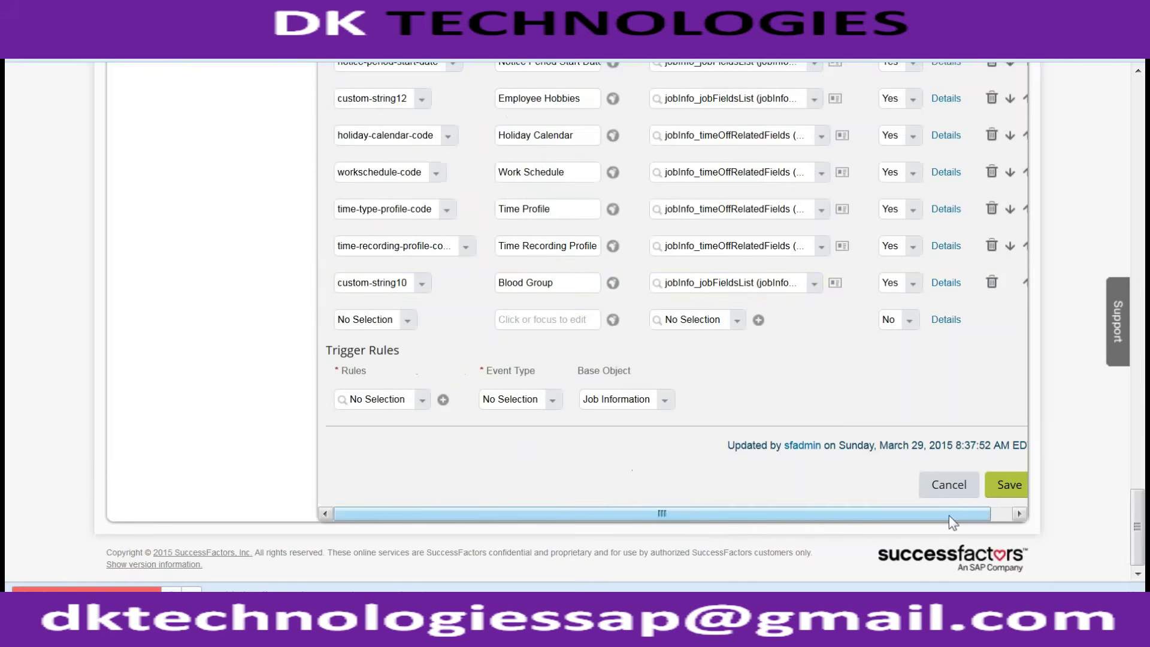
# Step: Save the jobInfo configuration once more and go back to Administration Tools
pyautogui.click(1008, 484)
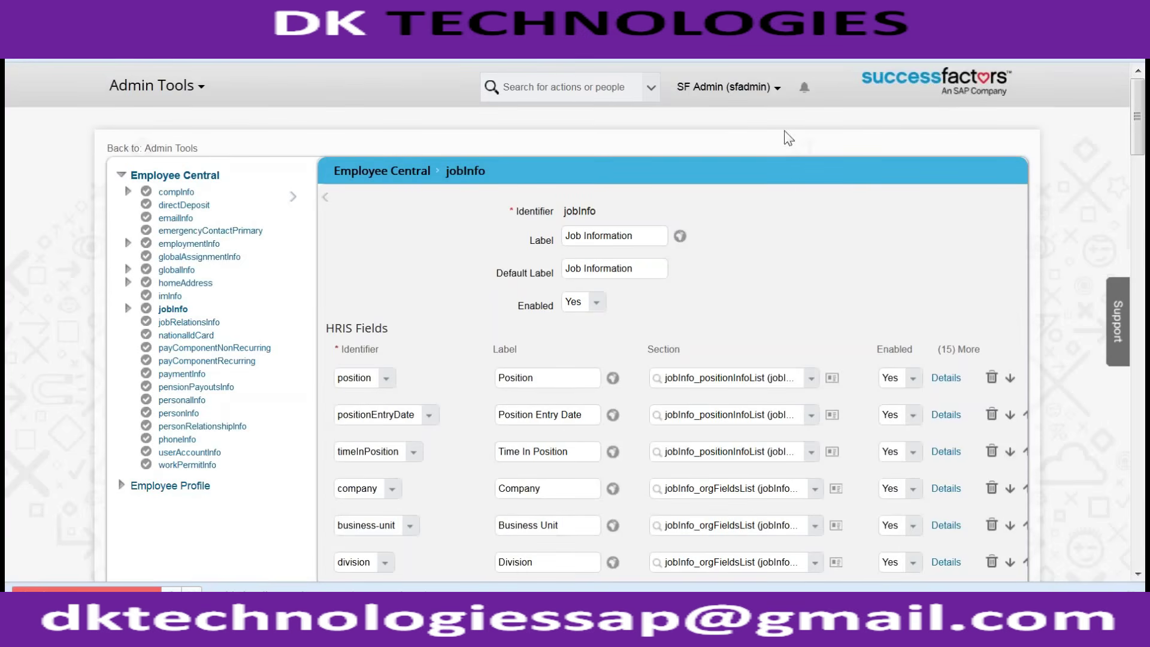
pyautogui.click(750, 91)
pyautogui.click(736, 146)
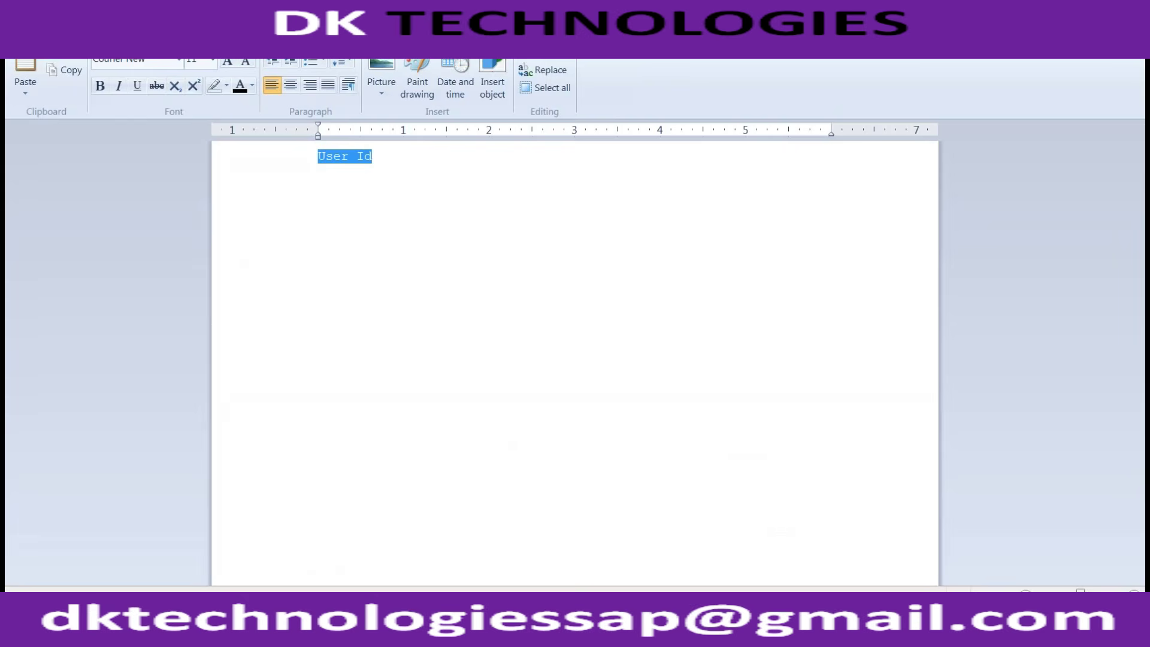
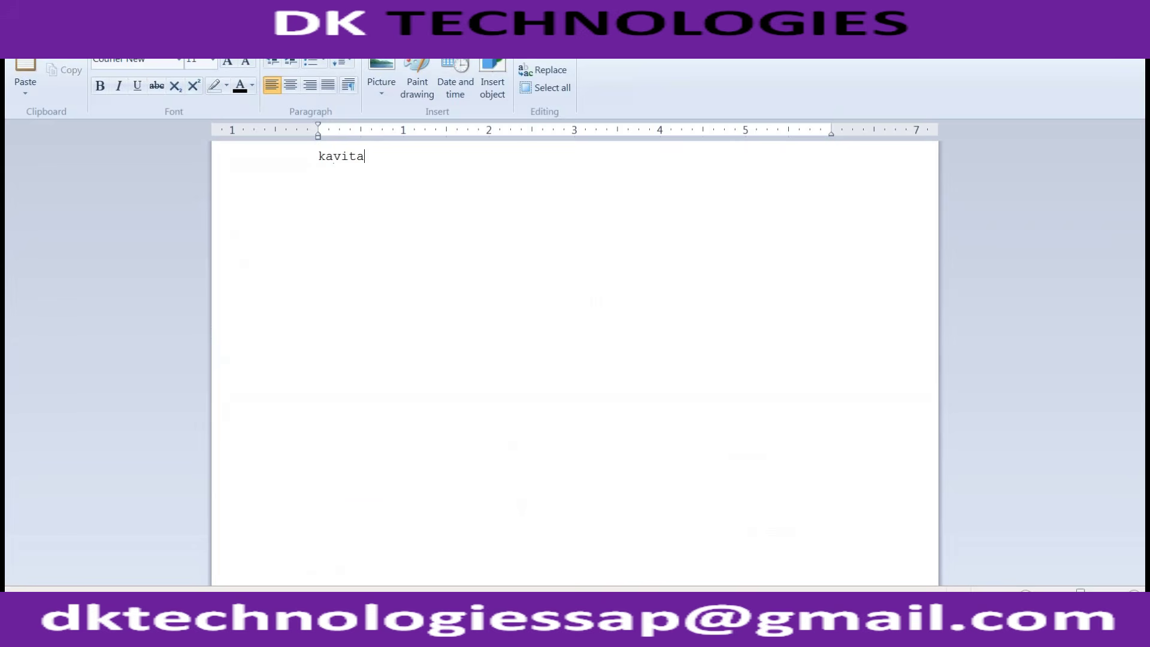
# Step: Replace 'User Id' in the WordPad note with the employee's login name and start a new line
pyautogui.press('Return')
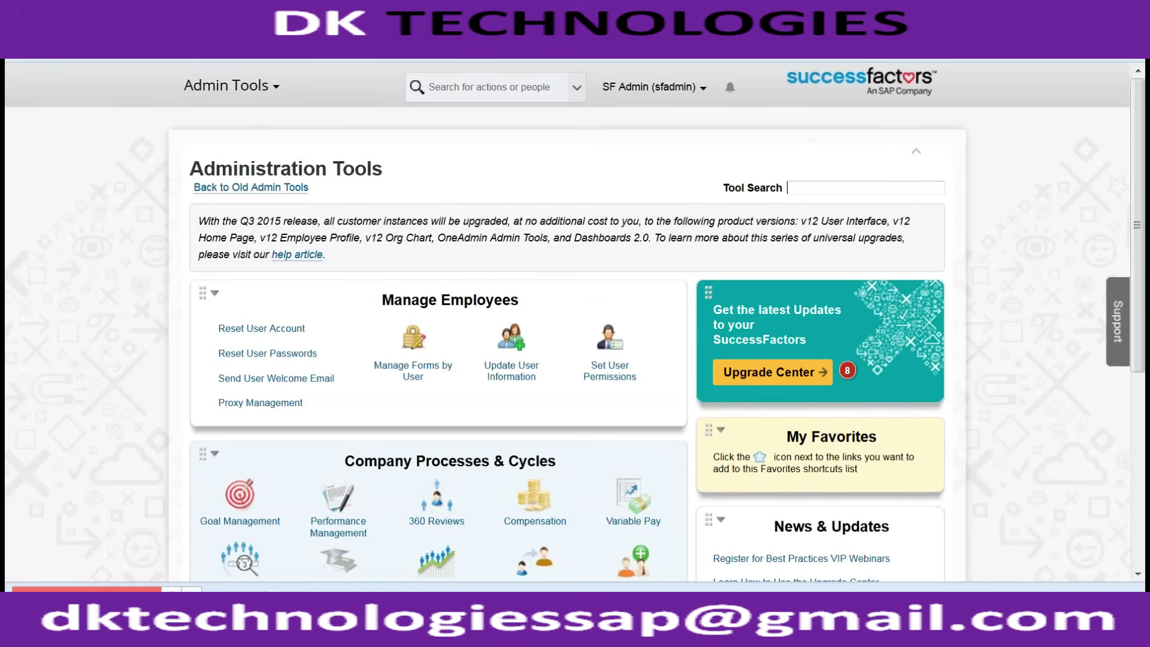